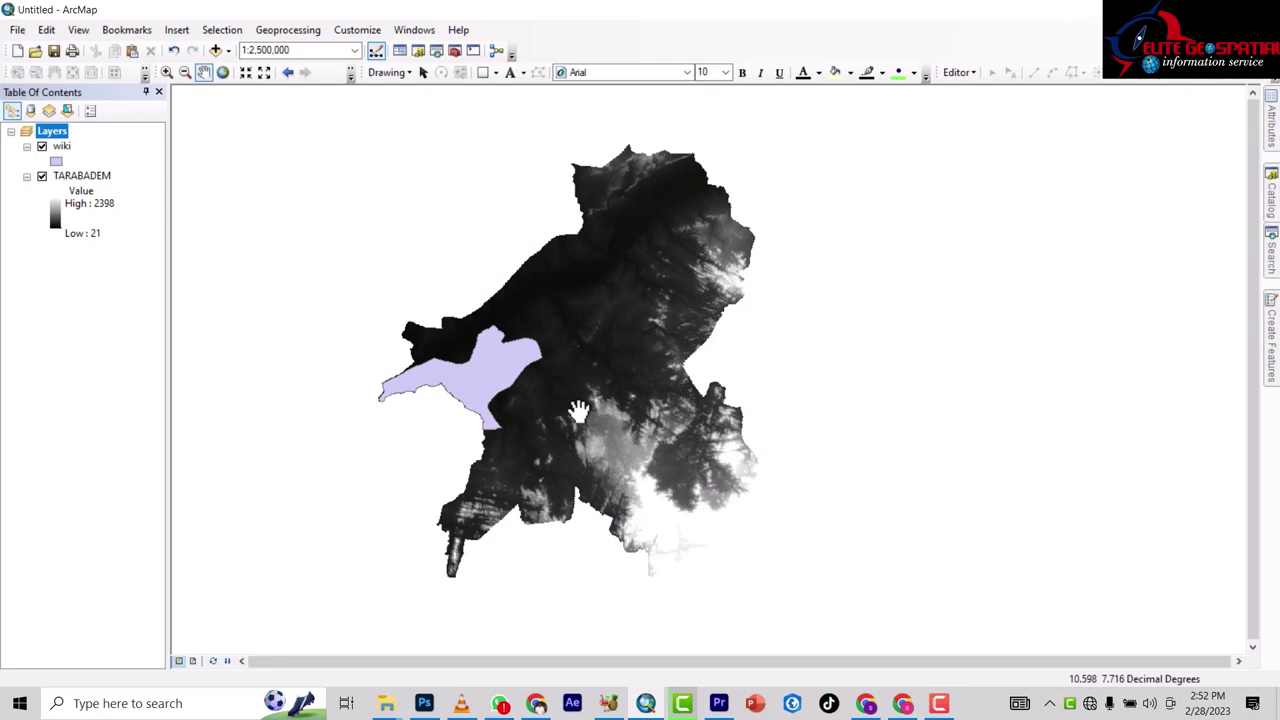
# Pan and zoom the map to inspect the TARABADEM DEM
pyautogui.scroll(-2, 505, 366)
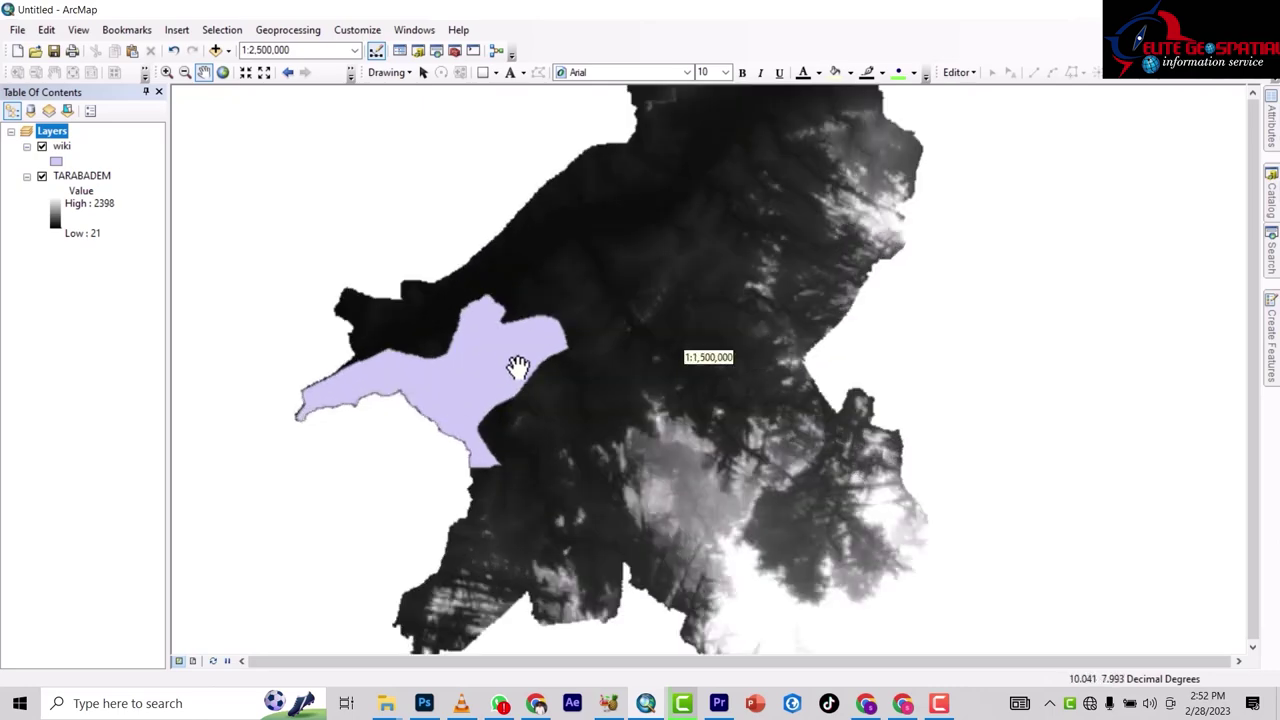
pyautogui.scroll(-3, 690, 385)
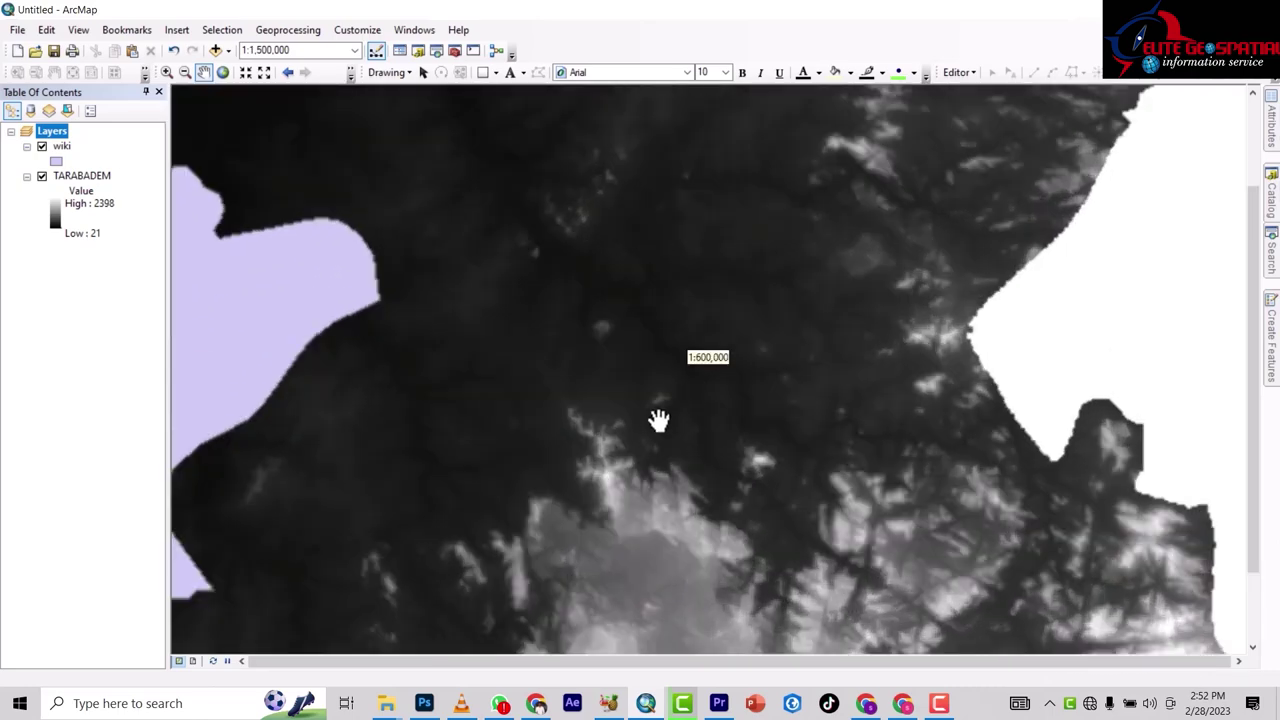
pyautogui.scroll(5, 588, 357)
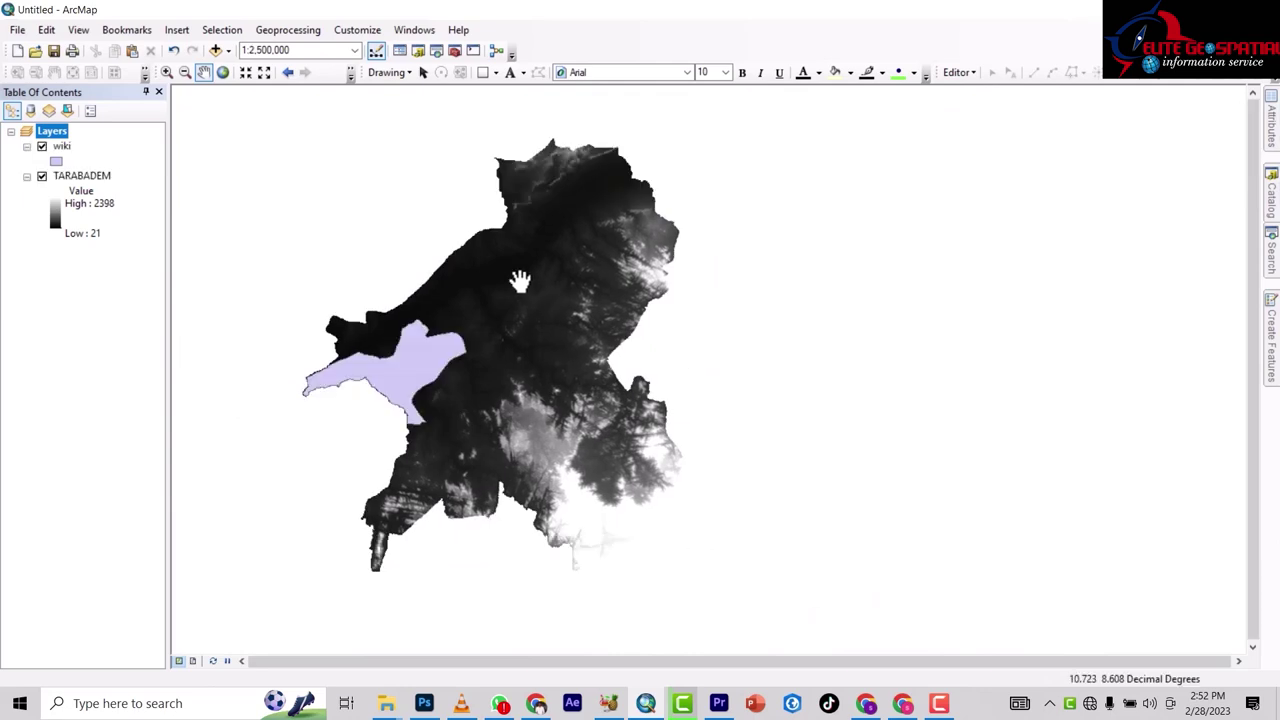
pyautogui.scroll(-2, 597, 346)
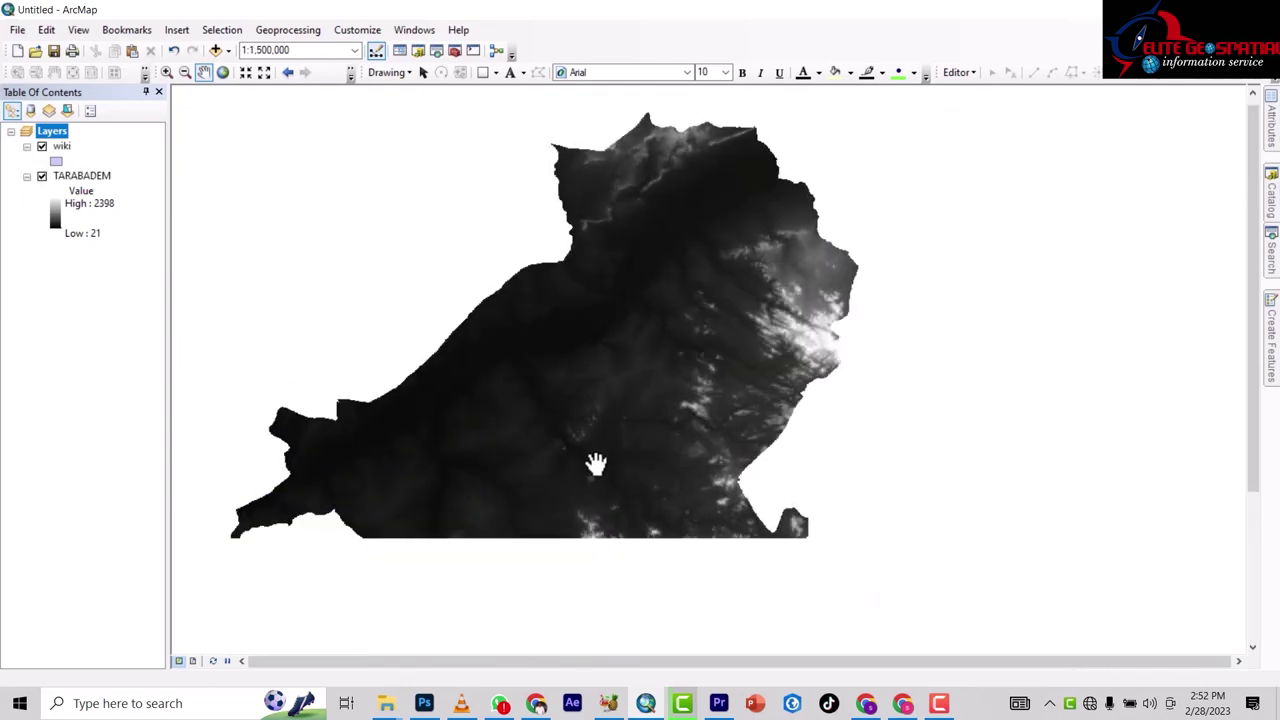
pyautogui.moveTo(538, 440); pyautogui.dragTo(632, 384)
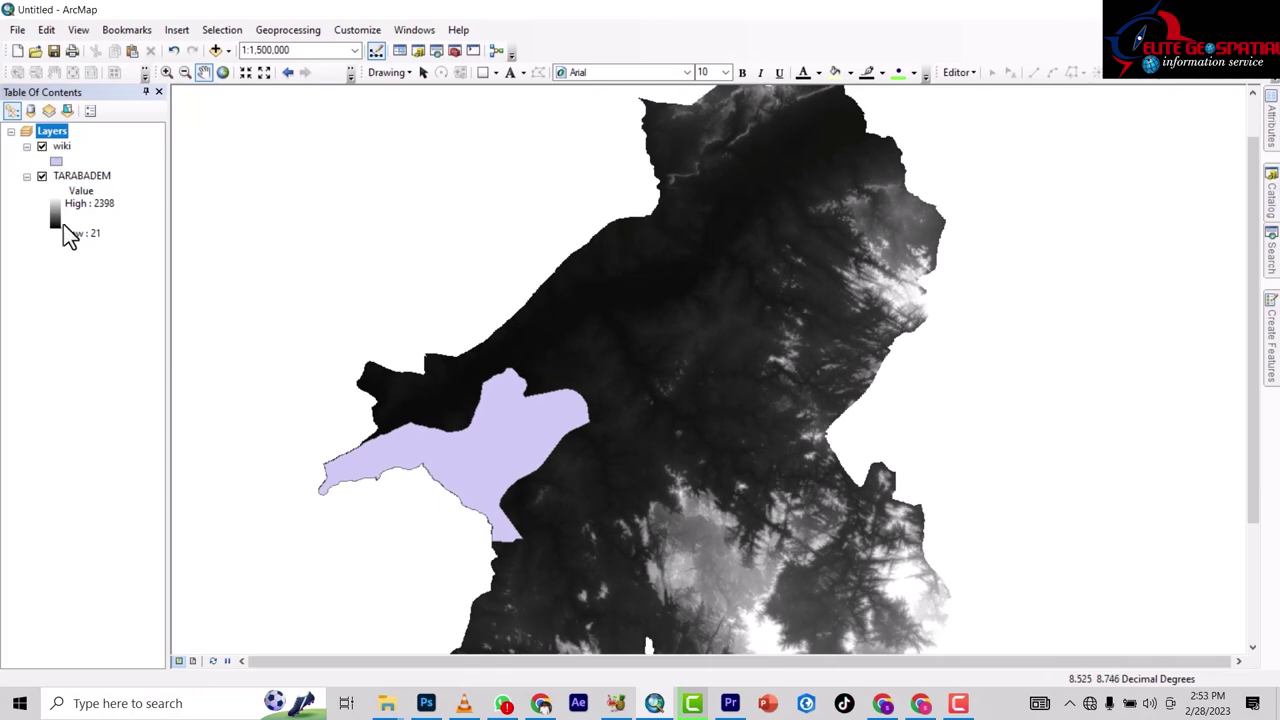
pyautogui.scroll(-1, 469, 451)
pyautogui.scroll(-3, 430, 470)
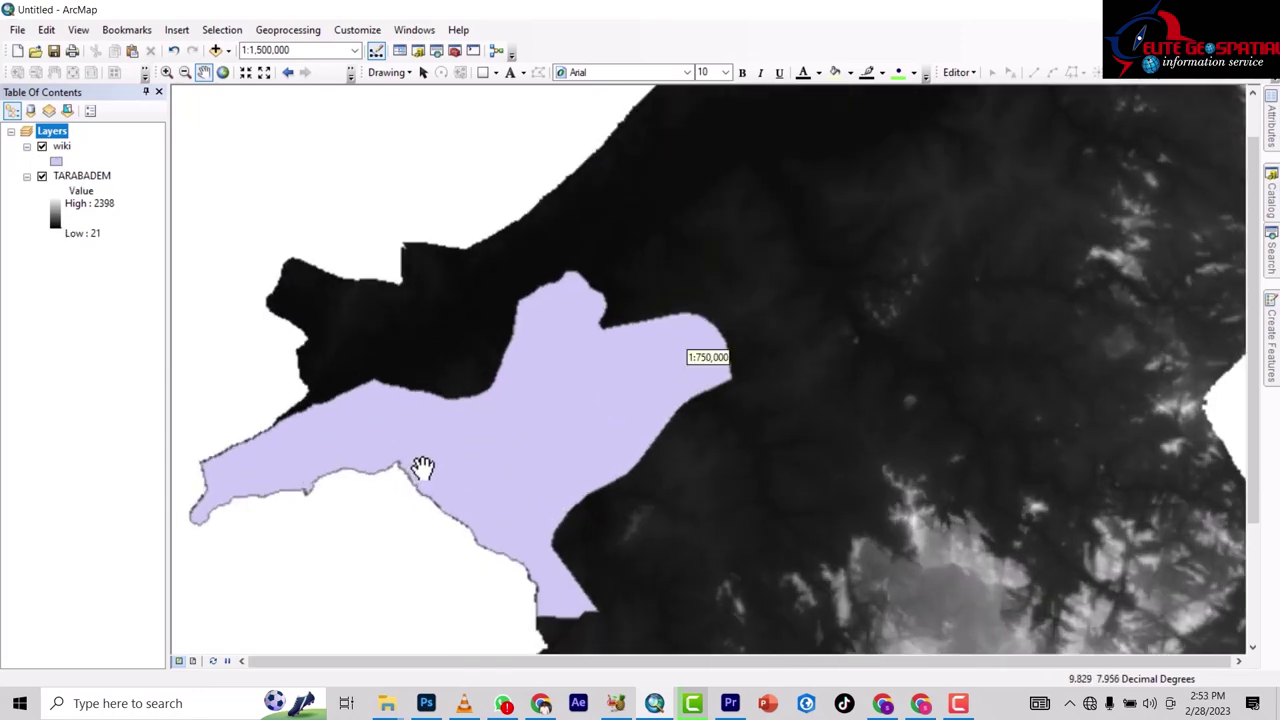
pyautogui.scroll(2, 409, 477)
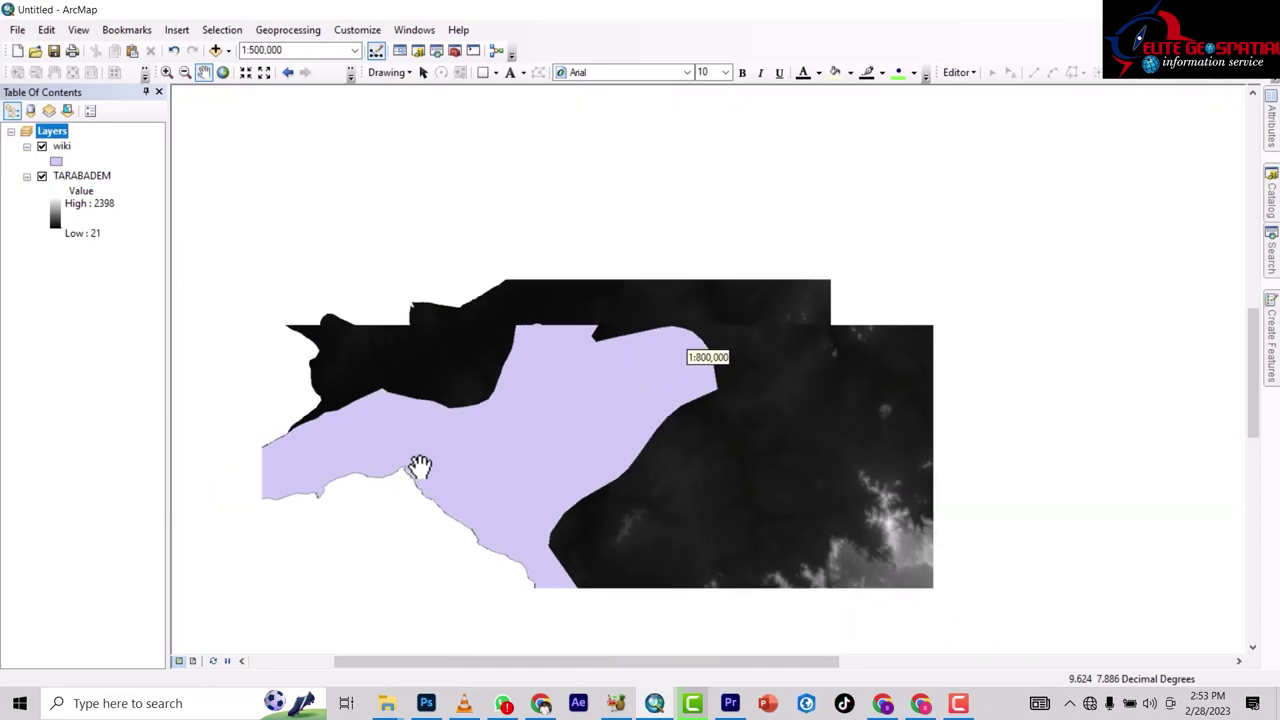
pyautogui.moveTo(513, 447); pyautogui.dragTo(563, 386)
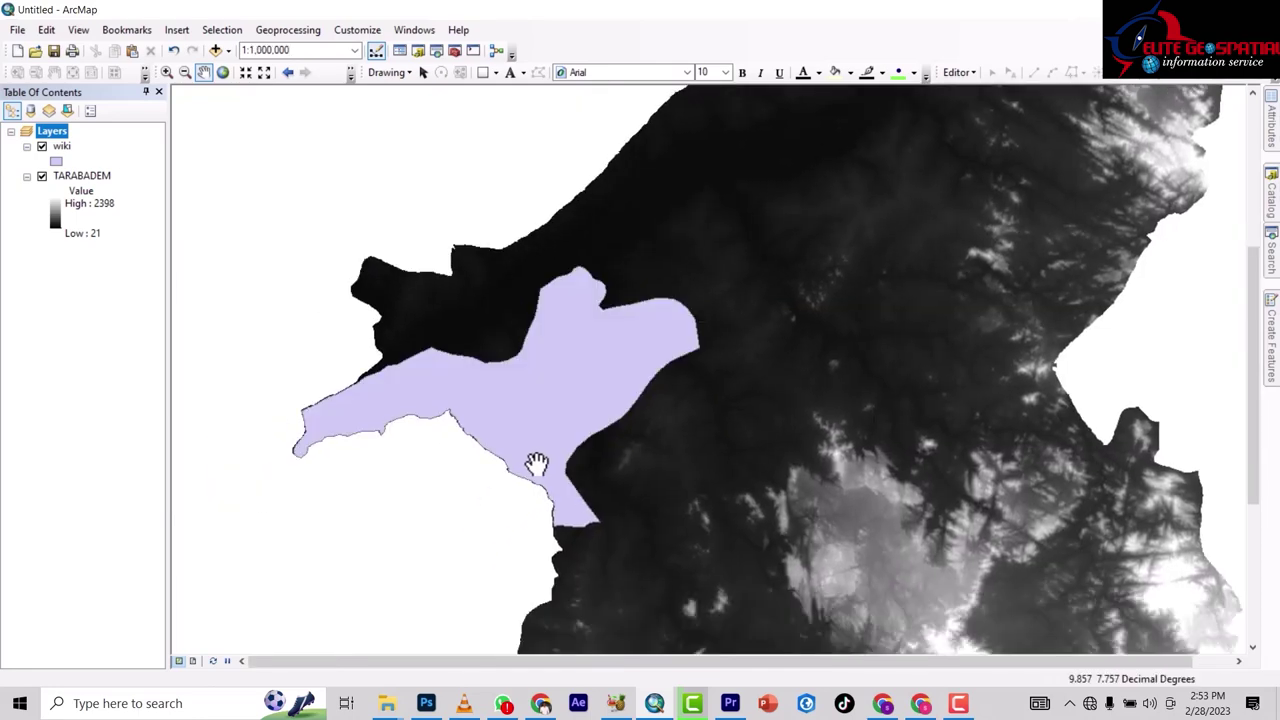
pyautogui.scroll(3, 534, 460)
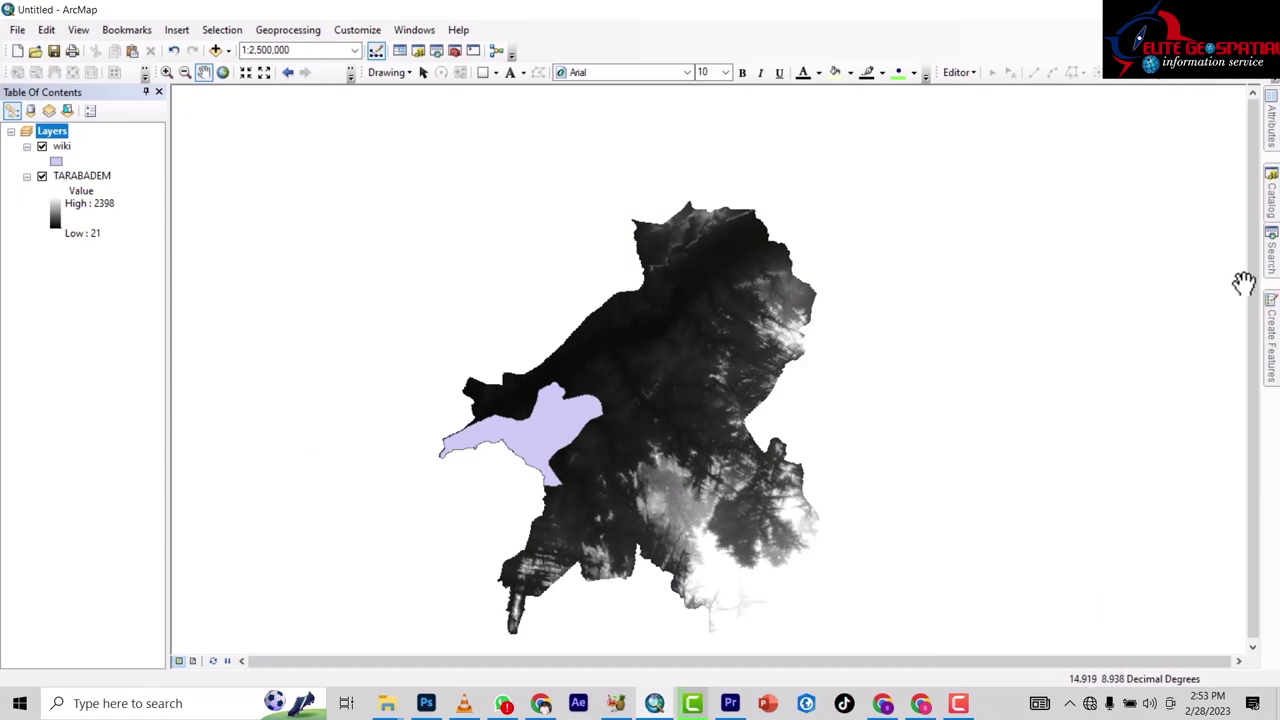
# Search for 'clip' and select the Raster Processing Clip tool in Catalog
pyautogui.moveTo(1270, 263)
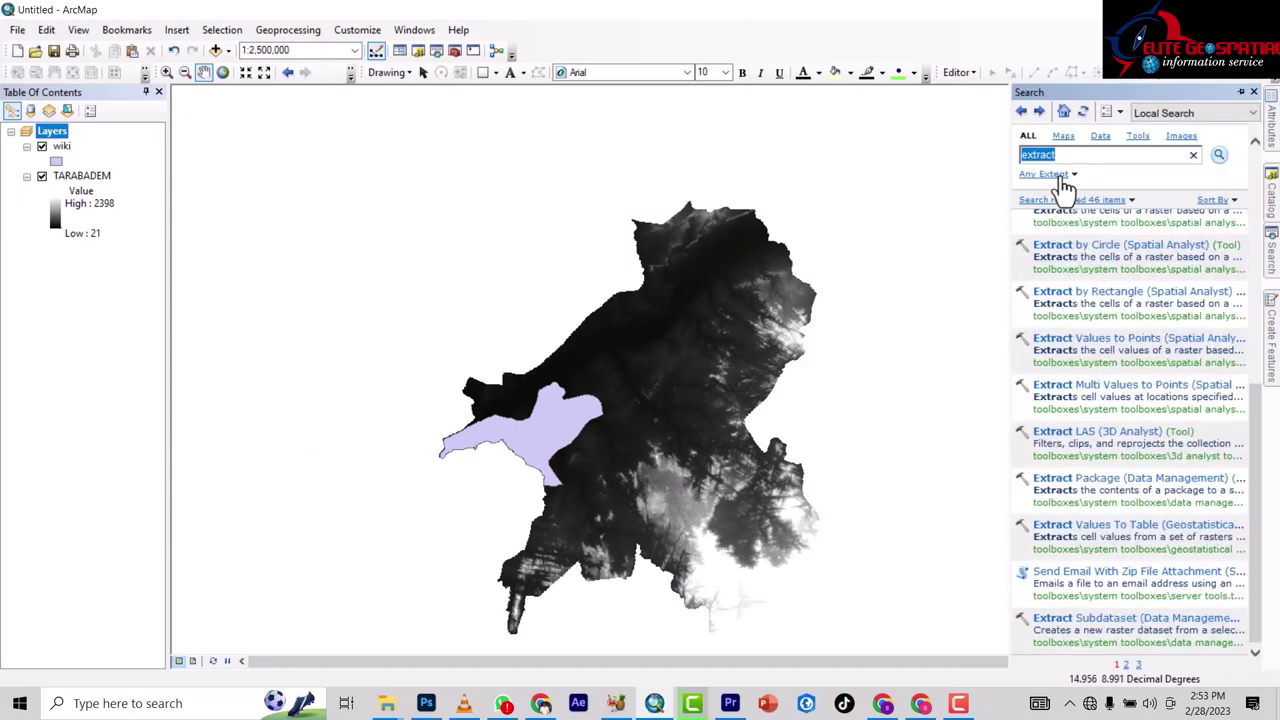
pyautogui.write('clip')
pyautogui.press('Return')
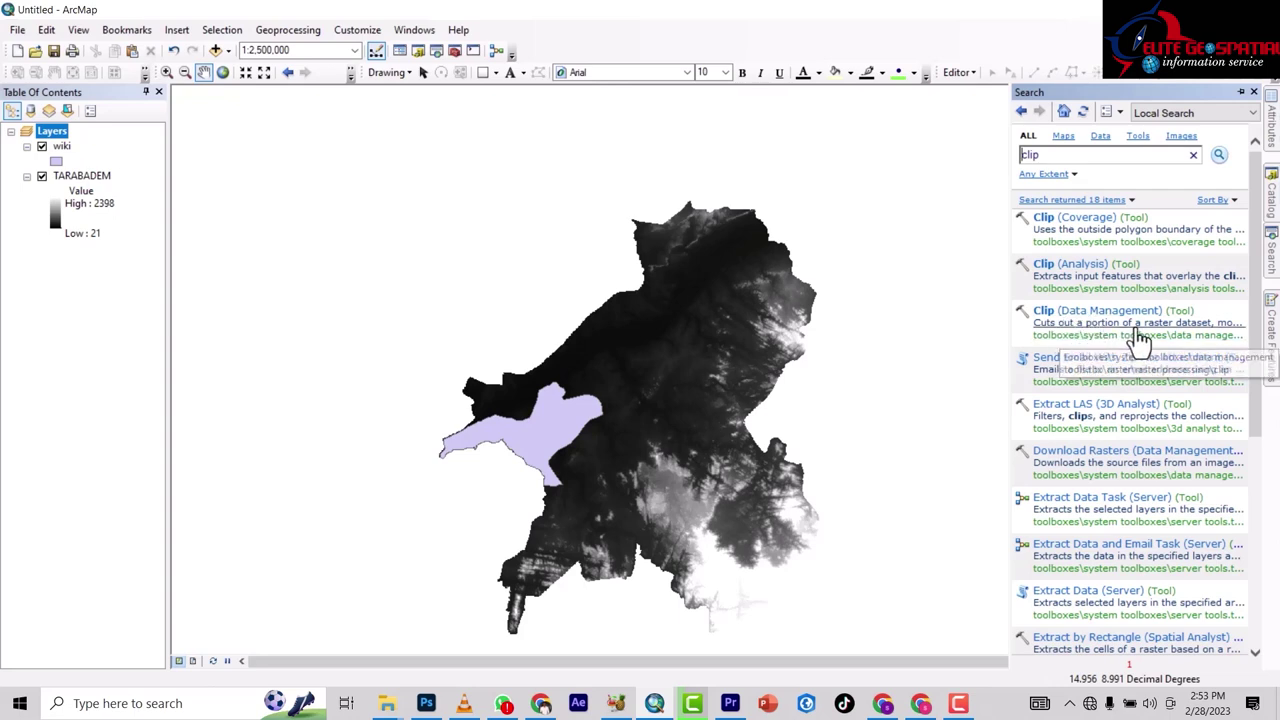
pyautogui.click(1273, 200)
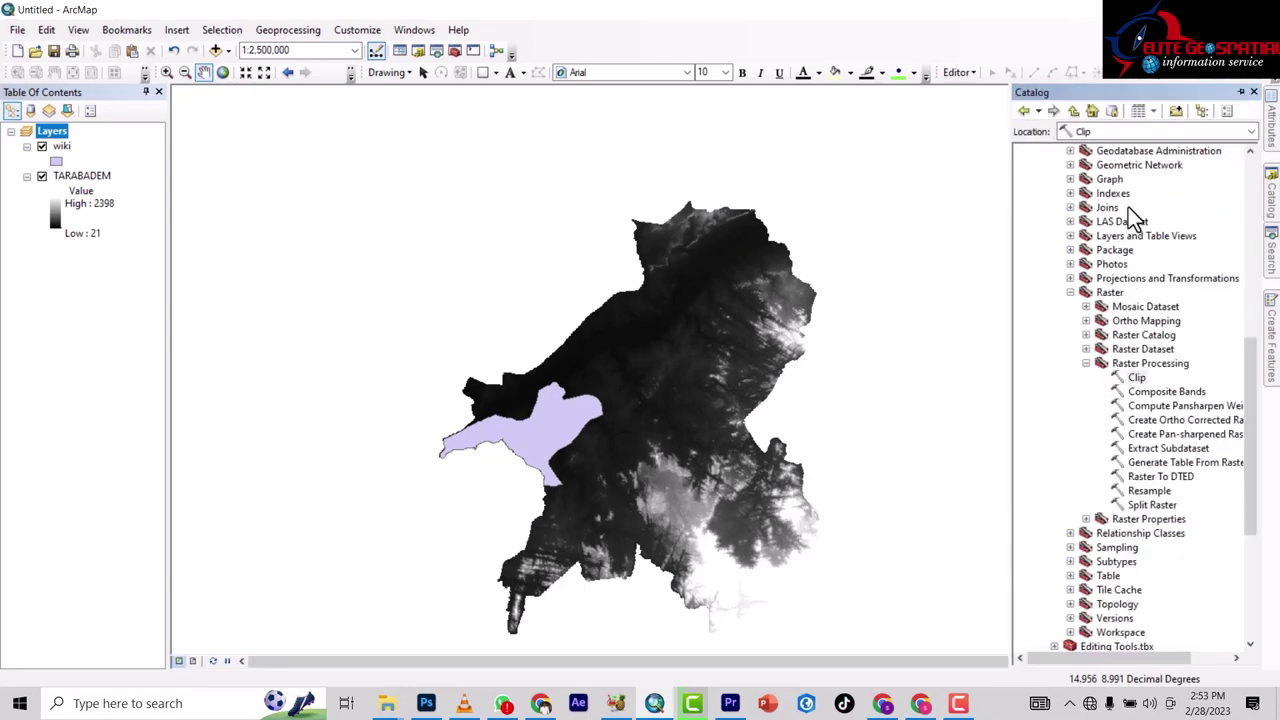
pyautogui.scroll(2, 1100, 250)
pyautogui.scroll(-2, 1105, 330)
pyautogui.click(1138, 380)
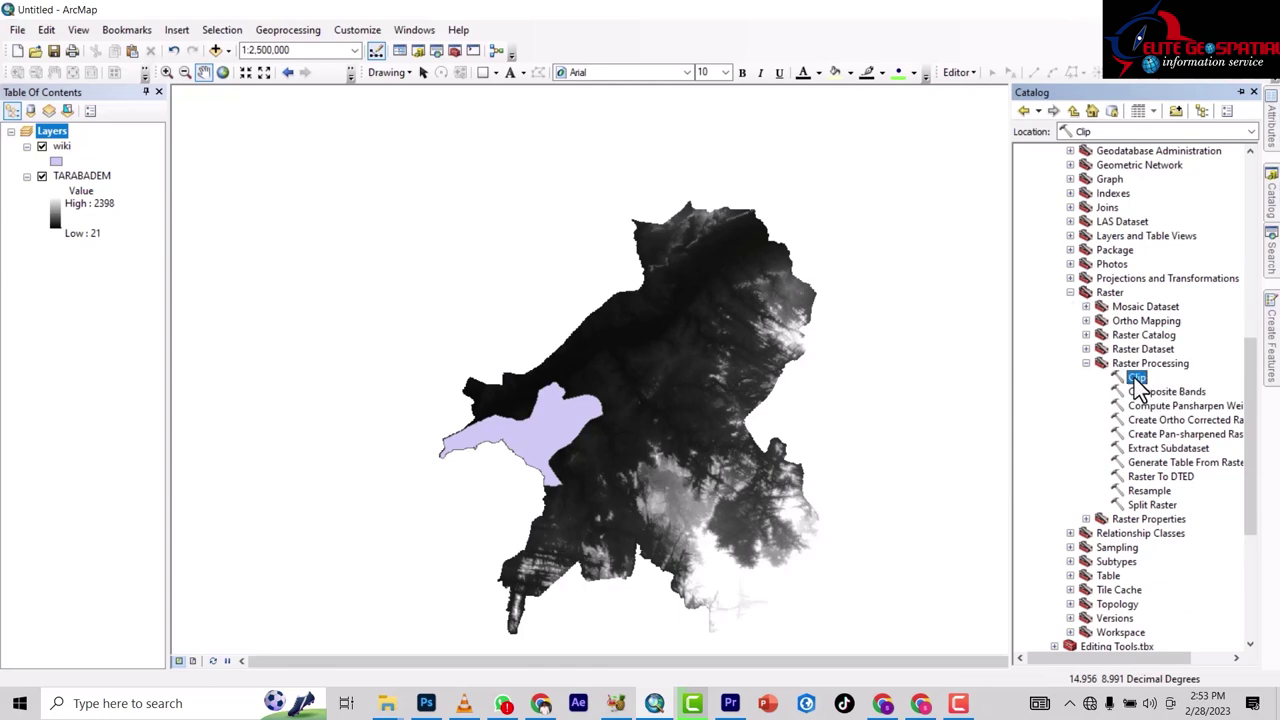
# Clip TARABADEM to the wiki polygon, using its shape as clipping geometry
pyautogui.doubleClick(1137, 381)
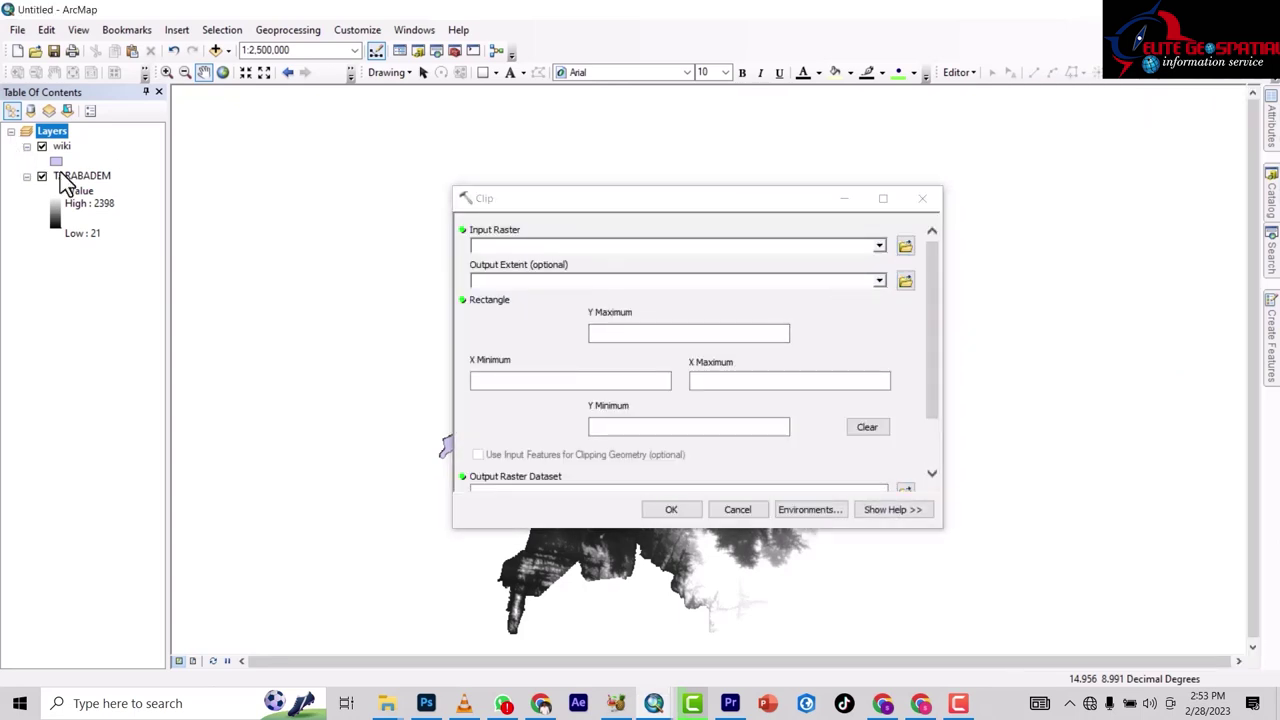
pyautogui.moveTo(66, 178); pyautogui.dragTo(439, 238)
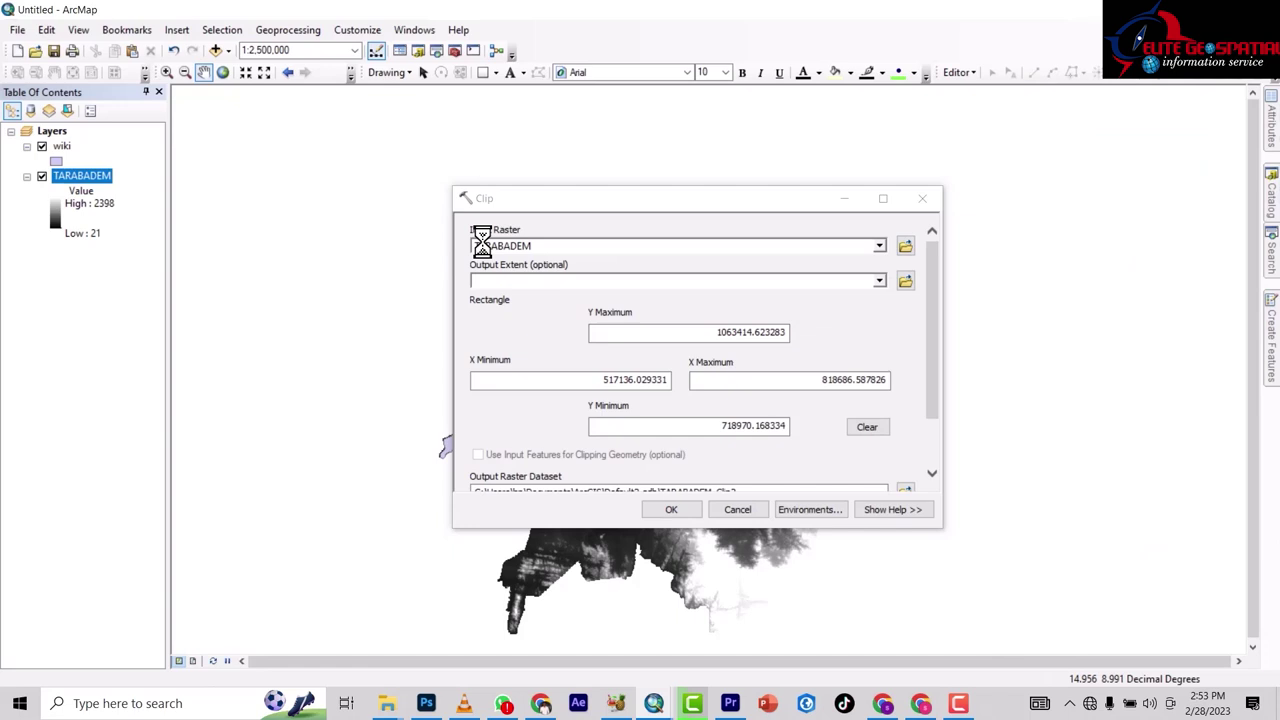
pyautogui.click(58, 160)
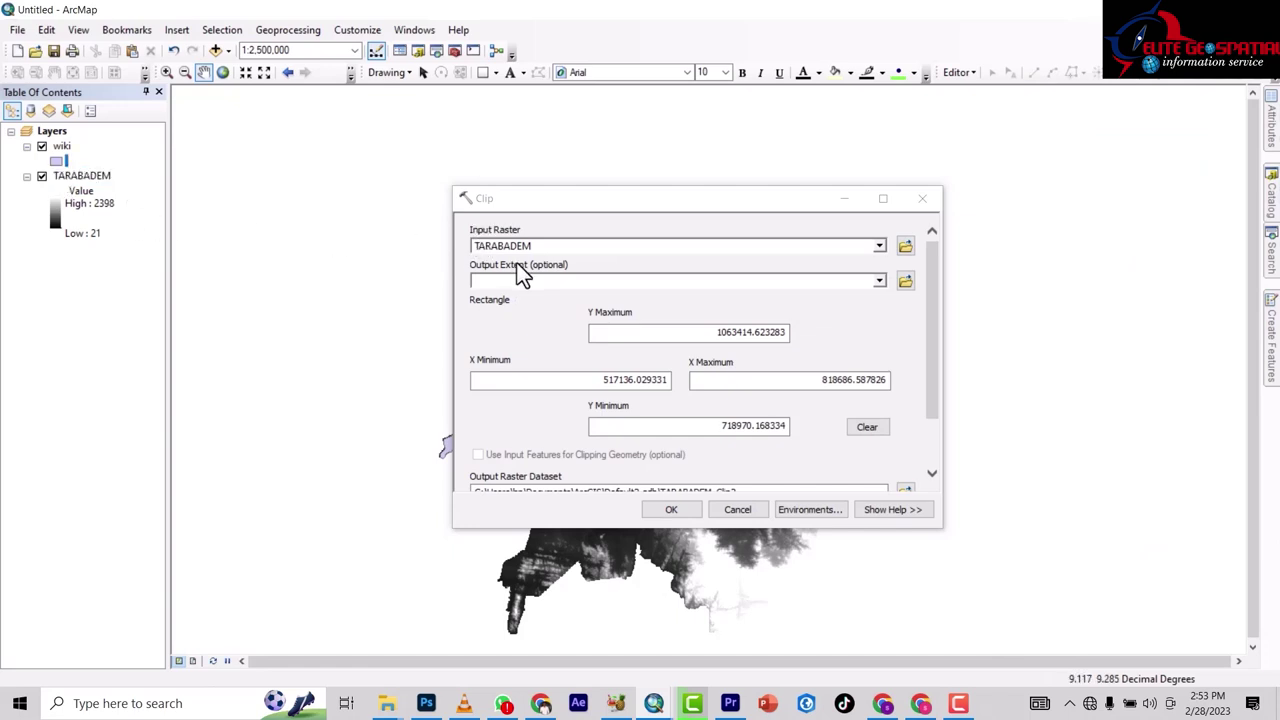
pyautogui.moveTo(60, 147); pyautogui.dragTo(620, 295)
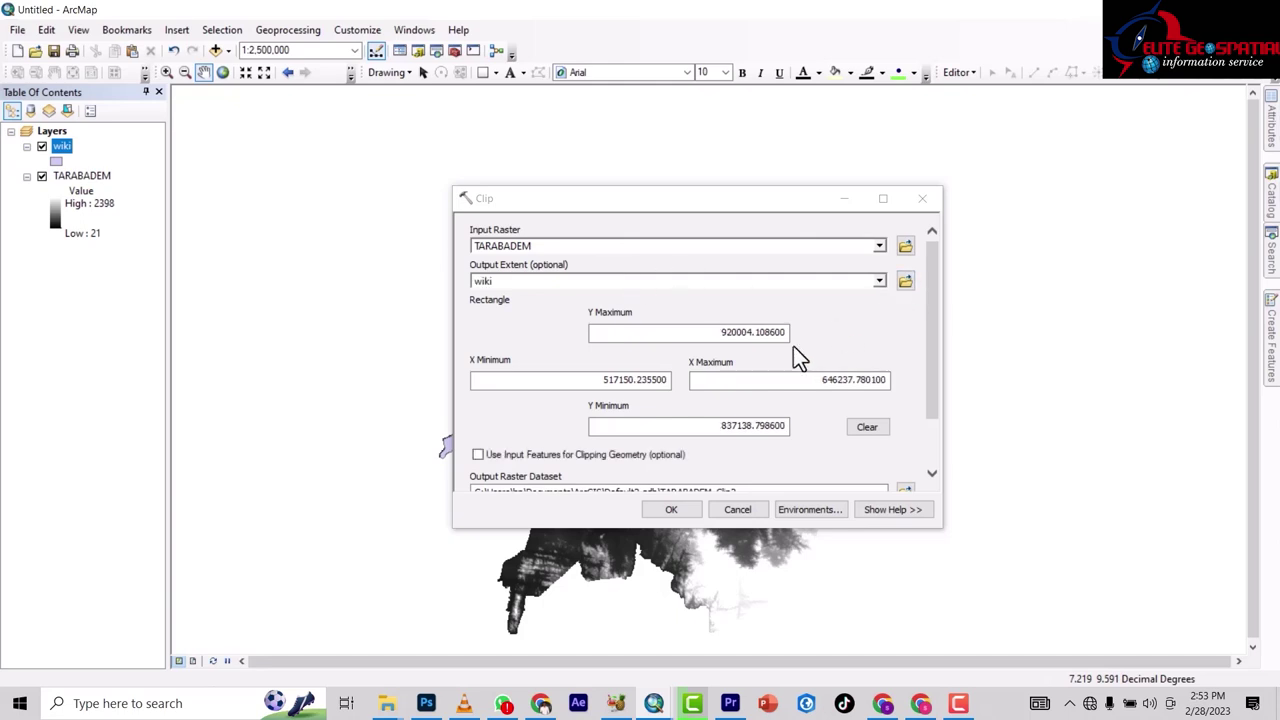
pyautogui.scroll(-3, 560, 385)
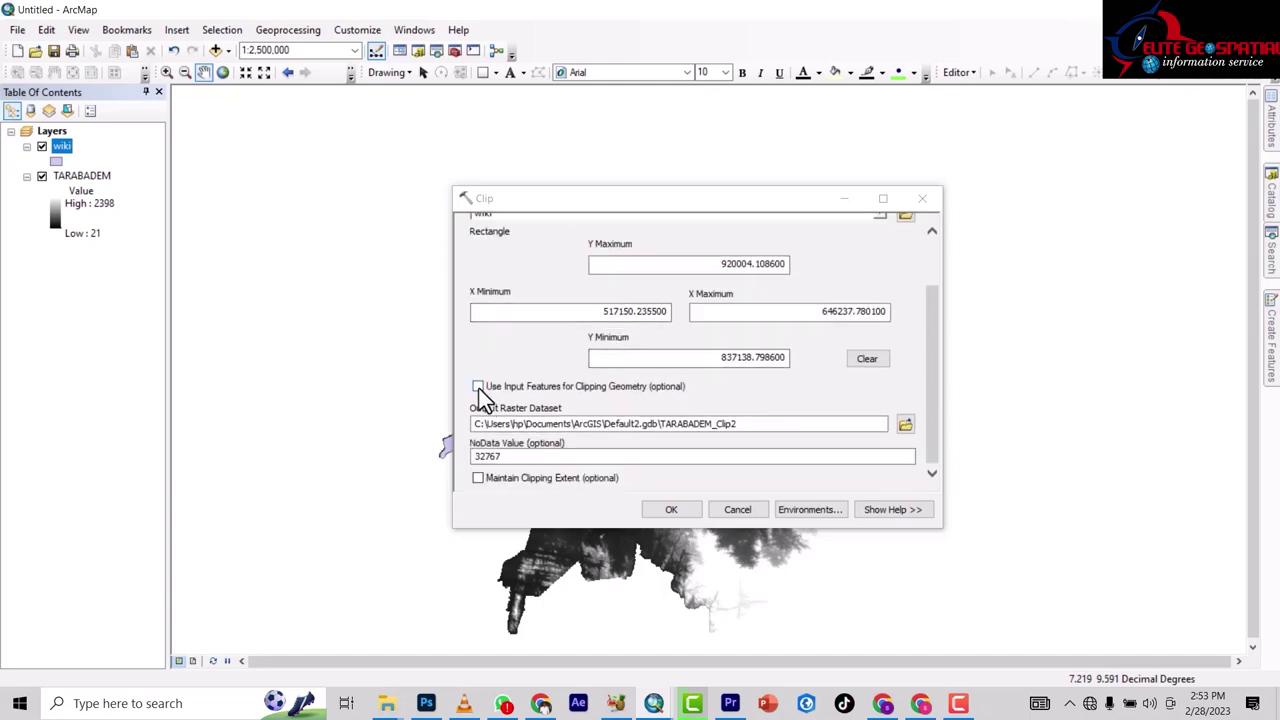
pyautogui.click(505, 393)
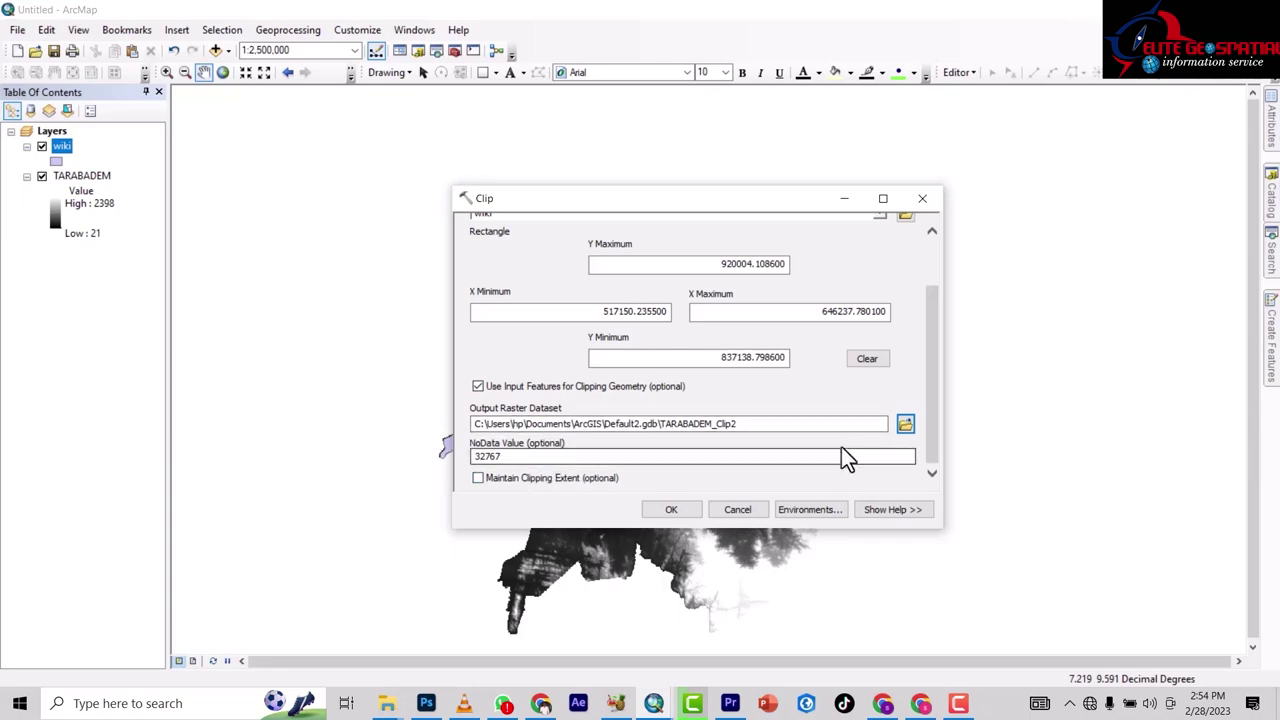
pyautogui.click(671, 509)
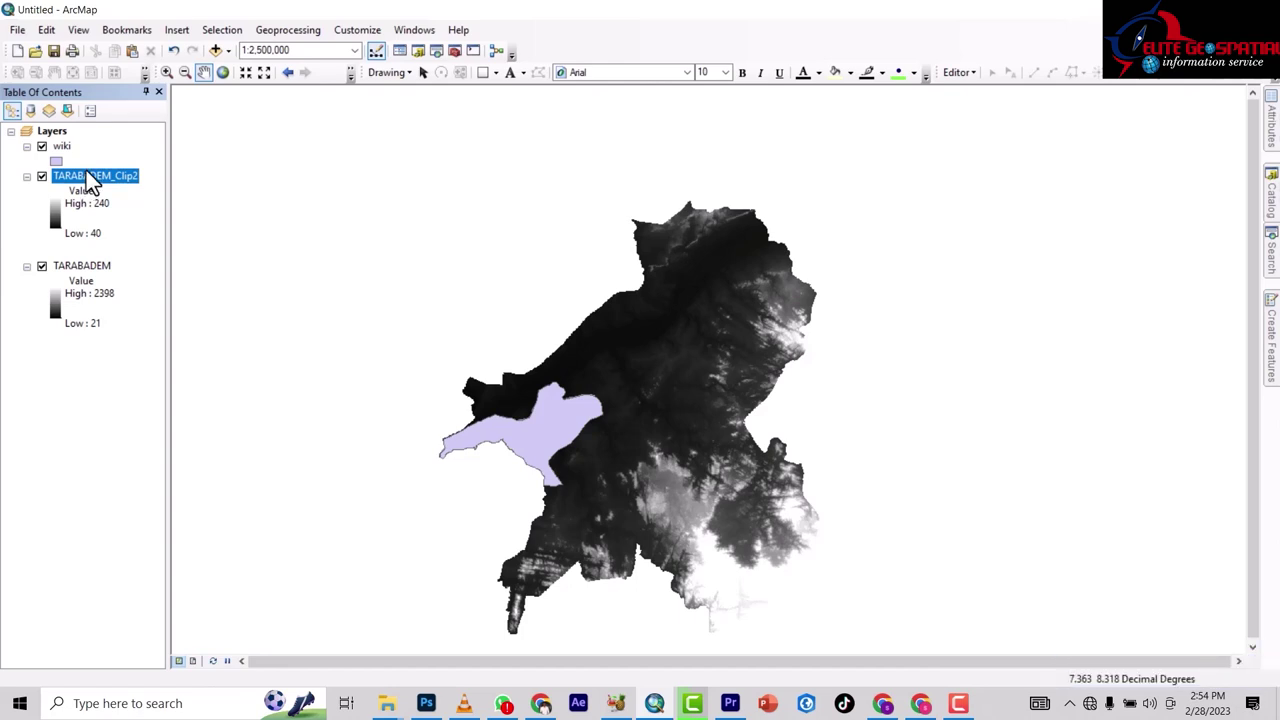
# Open Export Raster Data for the TARABADEM_Clip2 layer
pyautogui.rightClick(86, 170)
pyautogui.moveTo(201, 334)
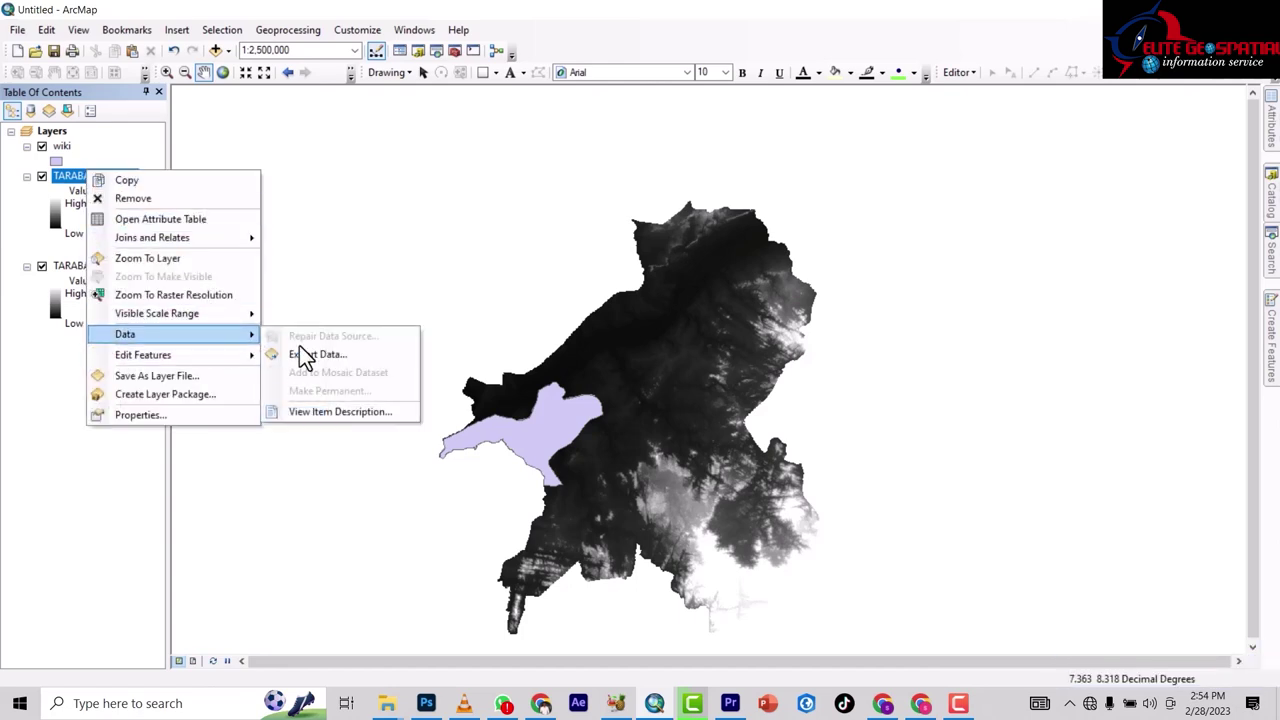
pyautogui.click(357, 356)
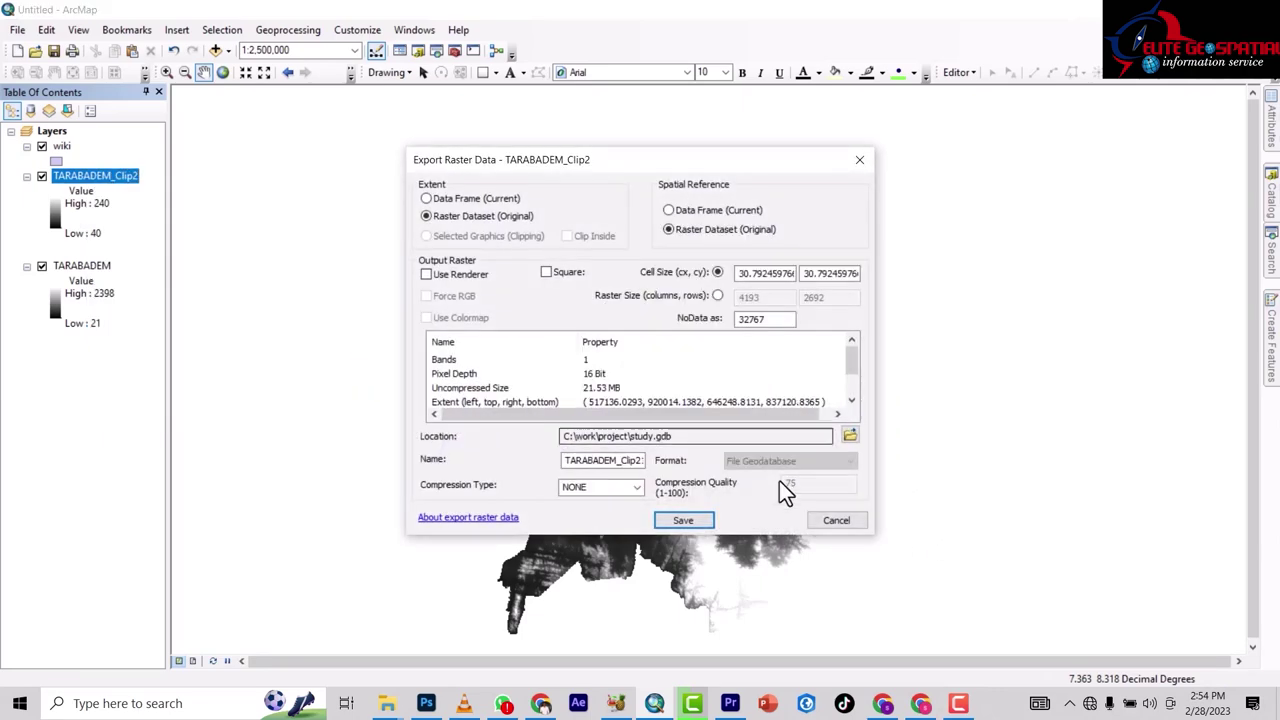
pyautogui.click(836, 521)
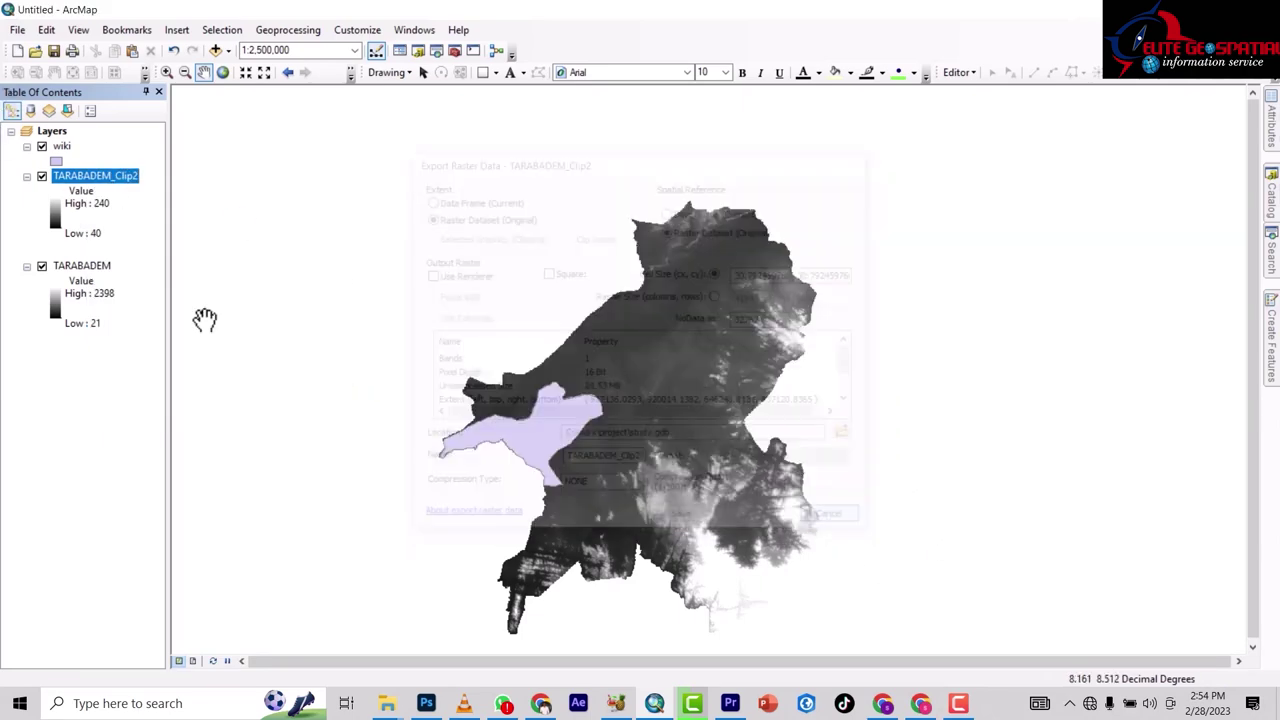
pyautogui.rightClick(93, 174)
pyautogui.moveTo(156, 336)
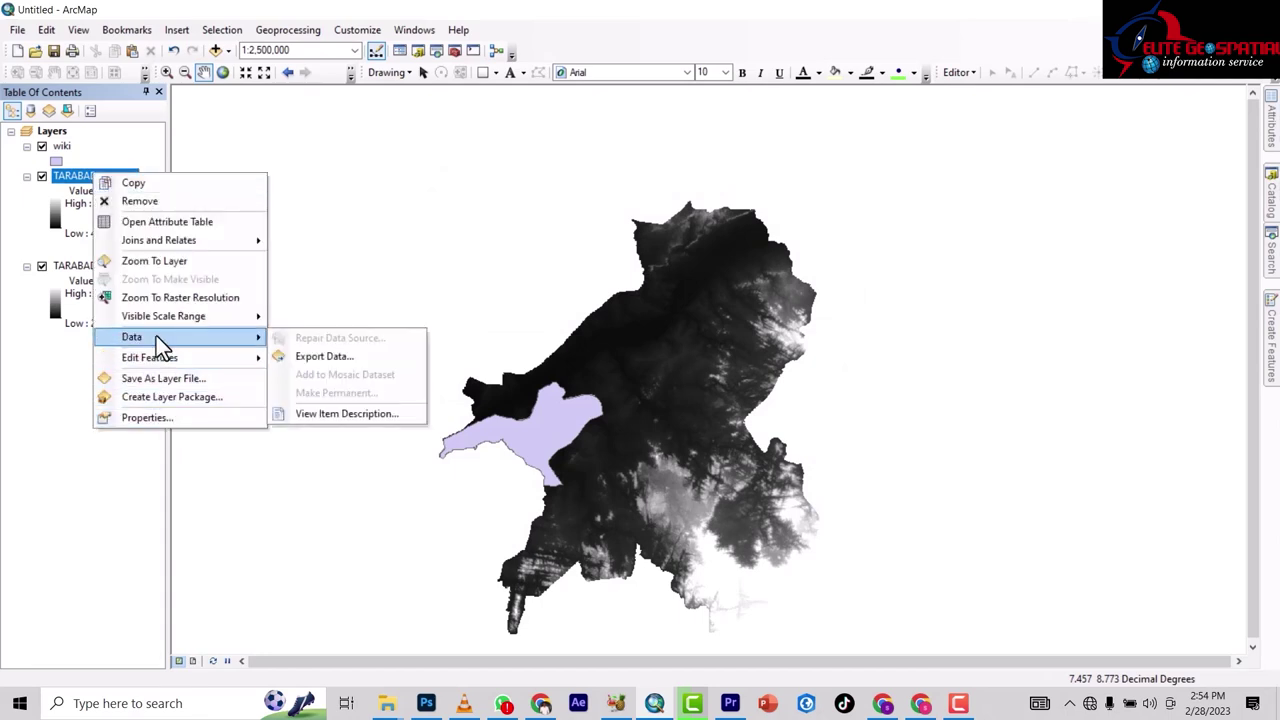
pyautogui.click(324, 358)
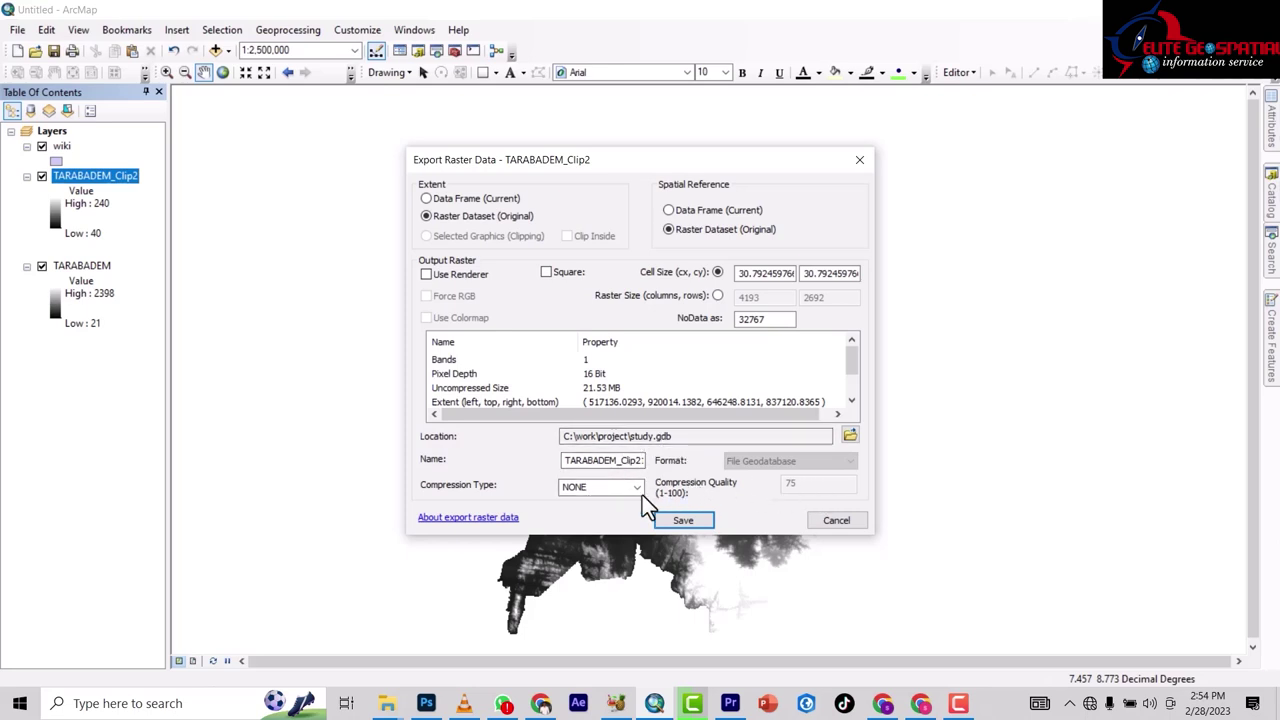
# Keep compression at NONE and delete '_Clip2' from the output name
pyautogui.click(639, 487)
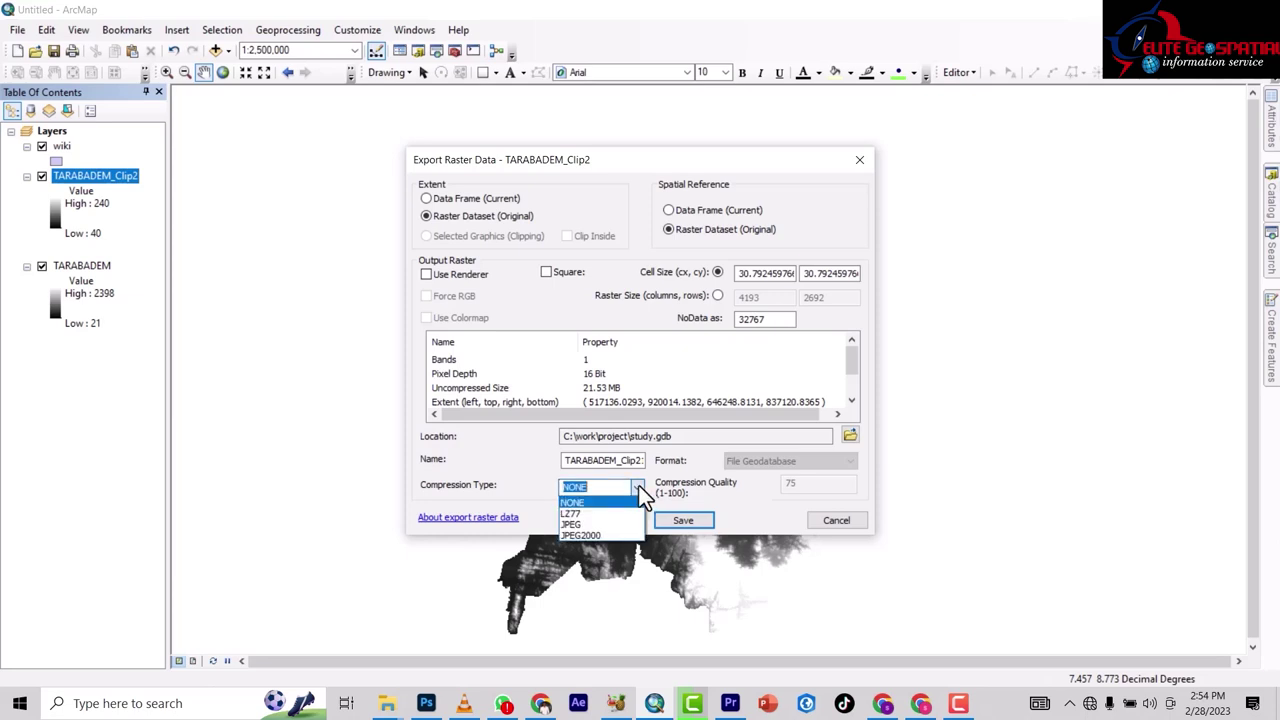
pyautogui.click(628, 502)
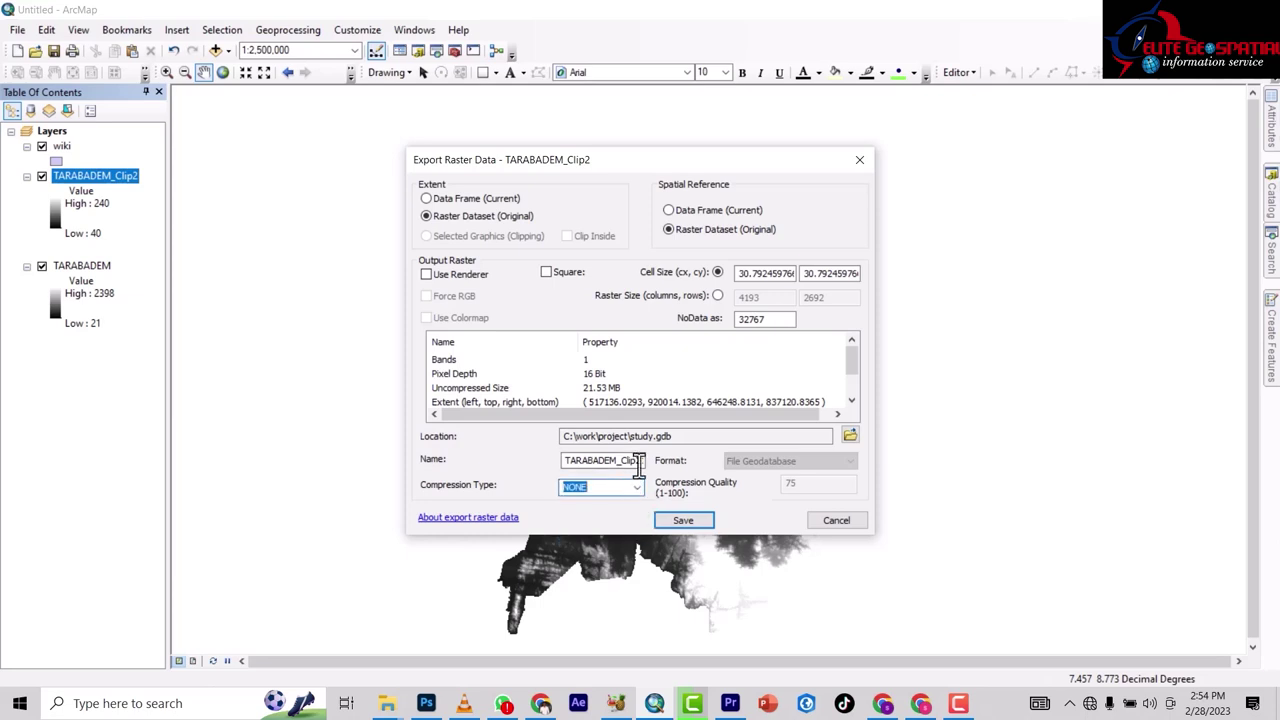
pyautogui.click(622, 461)
pyautogui.moveTo(620, 461); pyautogui.dragTo(648, 470)
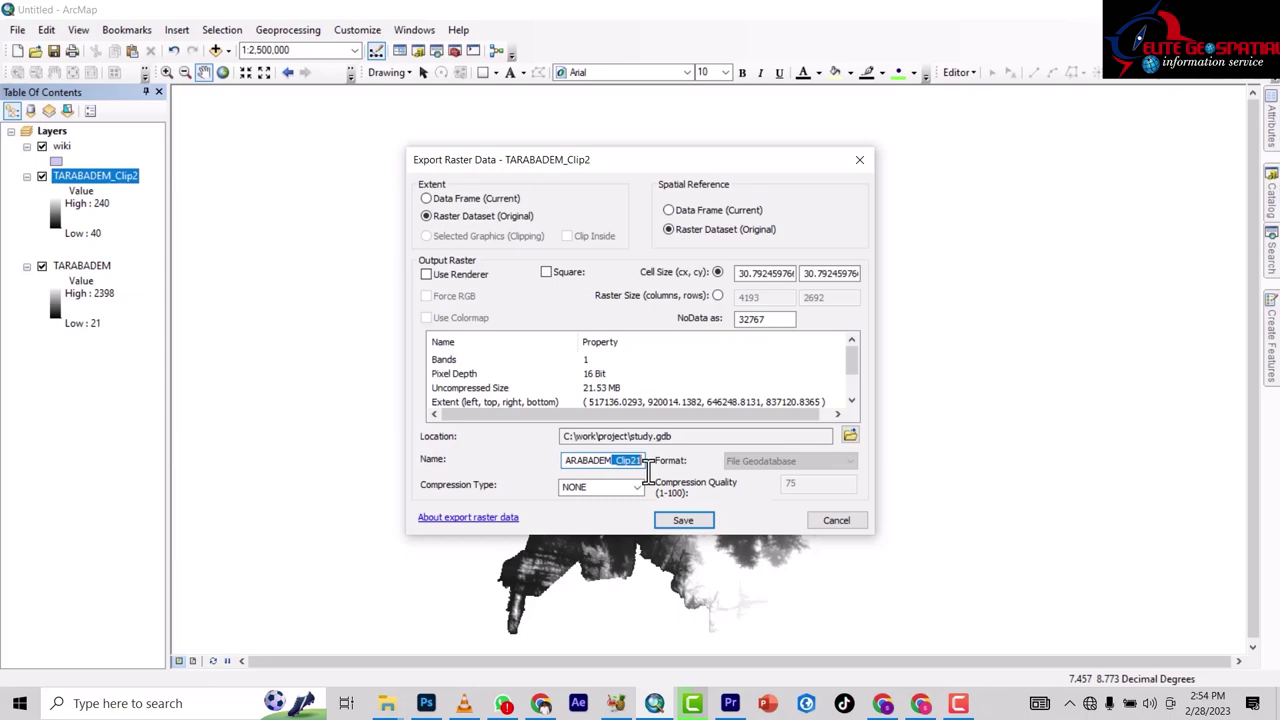
pyautogui.press('BackSpace')
# Set the export location to the project's Nig_shapefiles folder
pyautogui.click(849, 435)
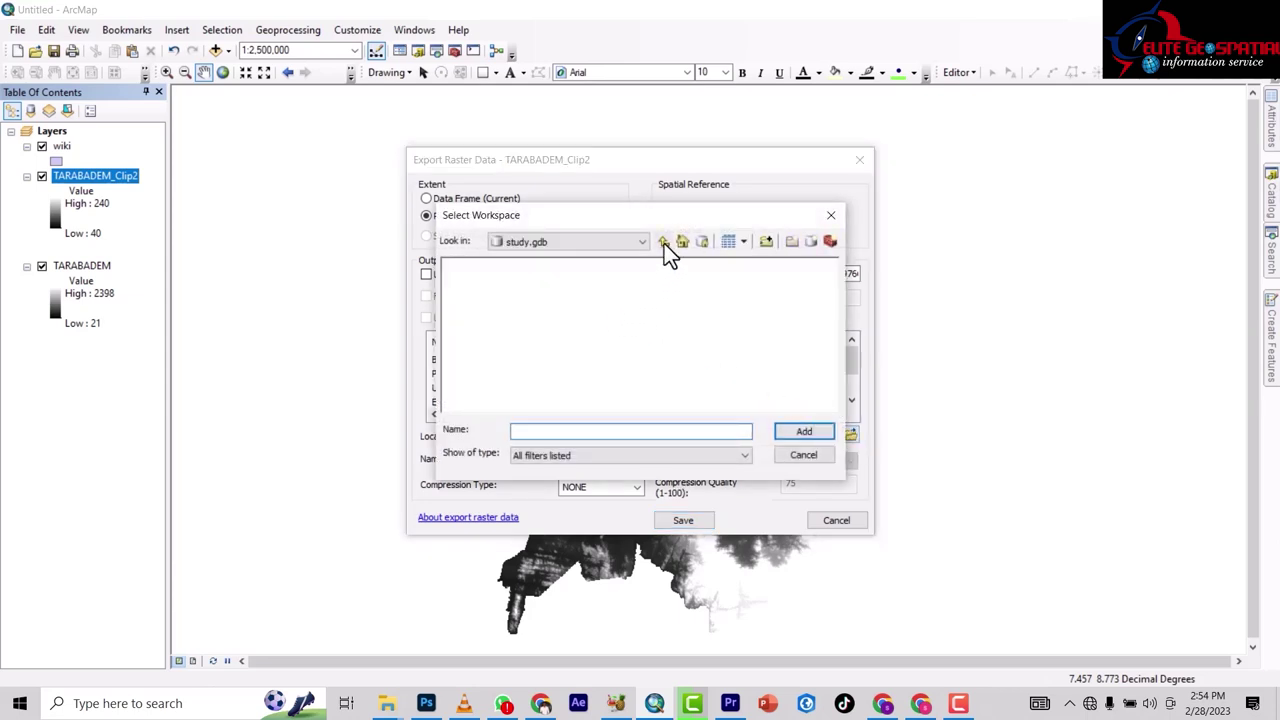
pyautogui.click(664, 242)
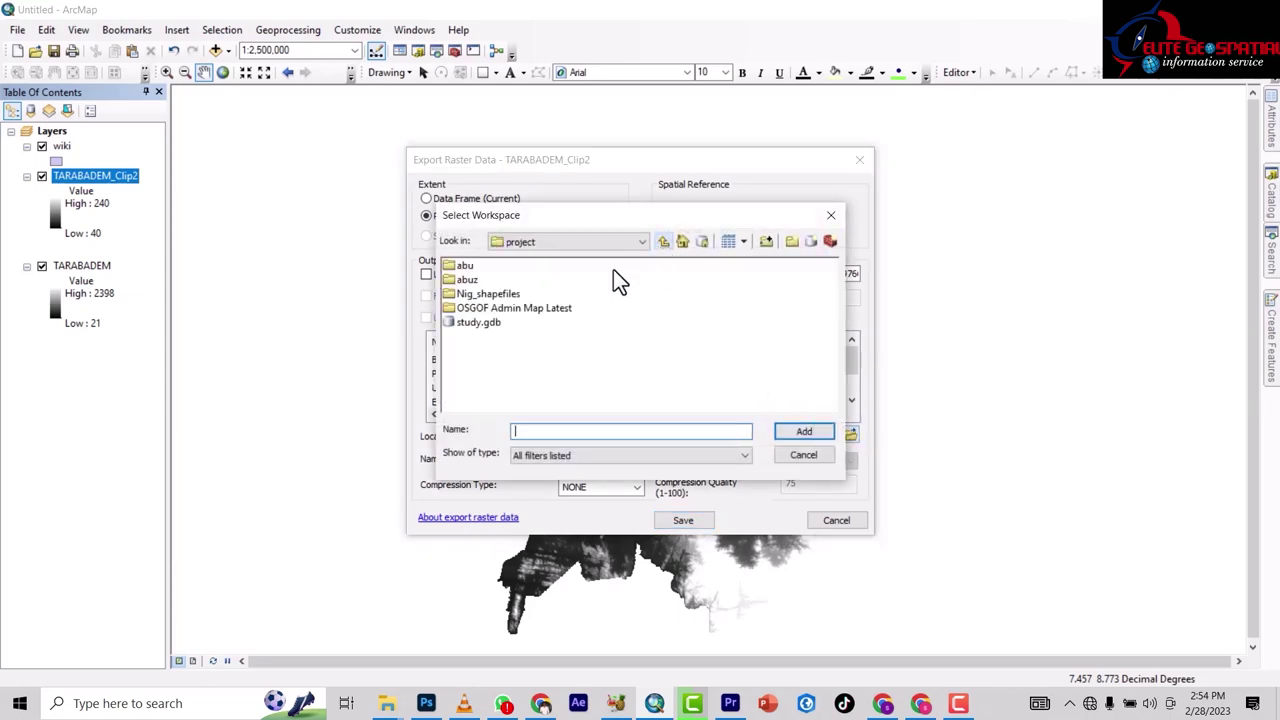
pyautogui.click(471, 291)
pyautogui.click(797, 430)
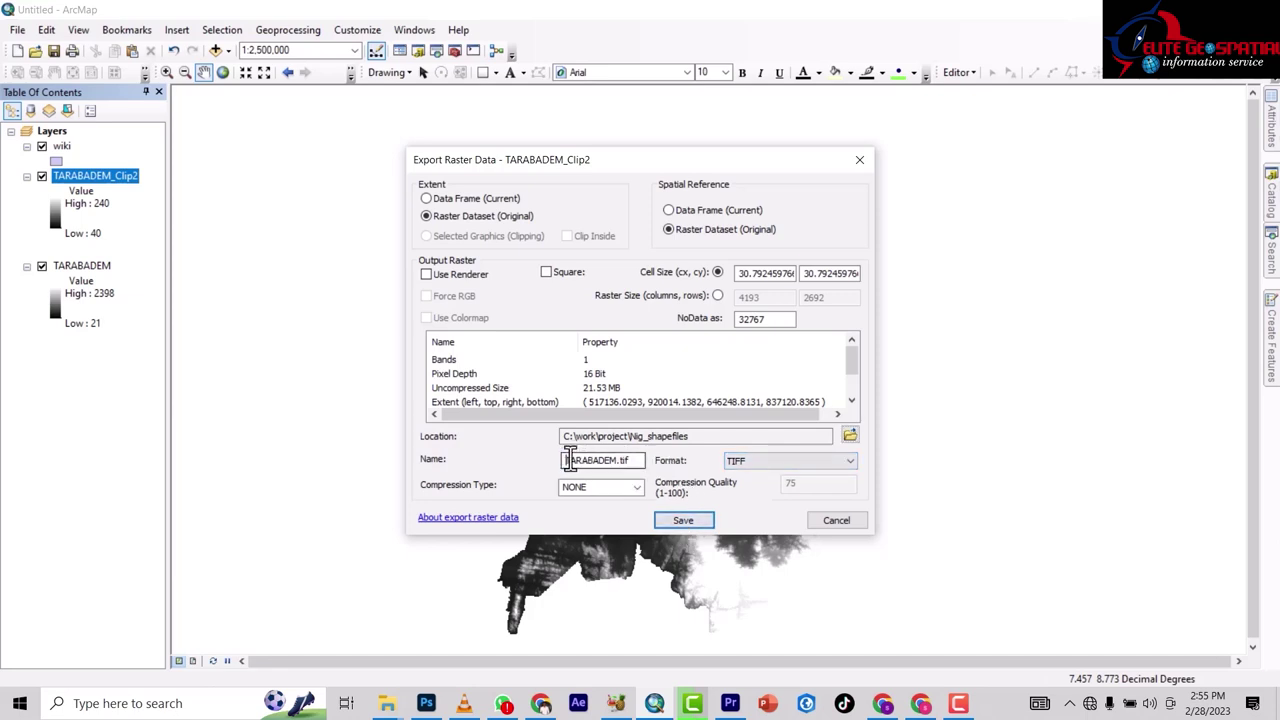
# Name the output wiki.tif, save it, and add it to the map
pyautogui.moveTo(566, 461); pyautogui.dragTo(618, 475)
pyautogui.write('wiki')
pyautogui.click(673, 518)
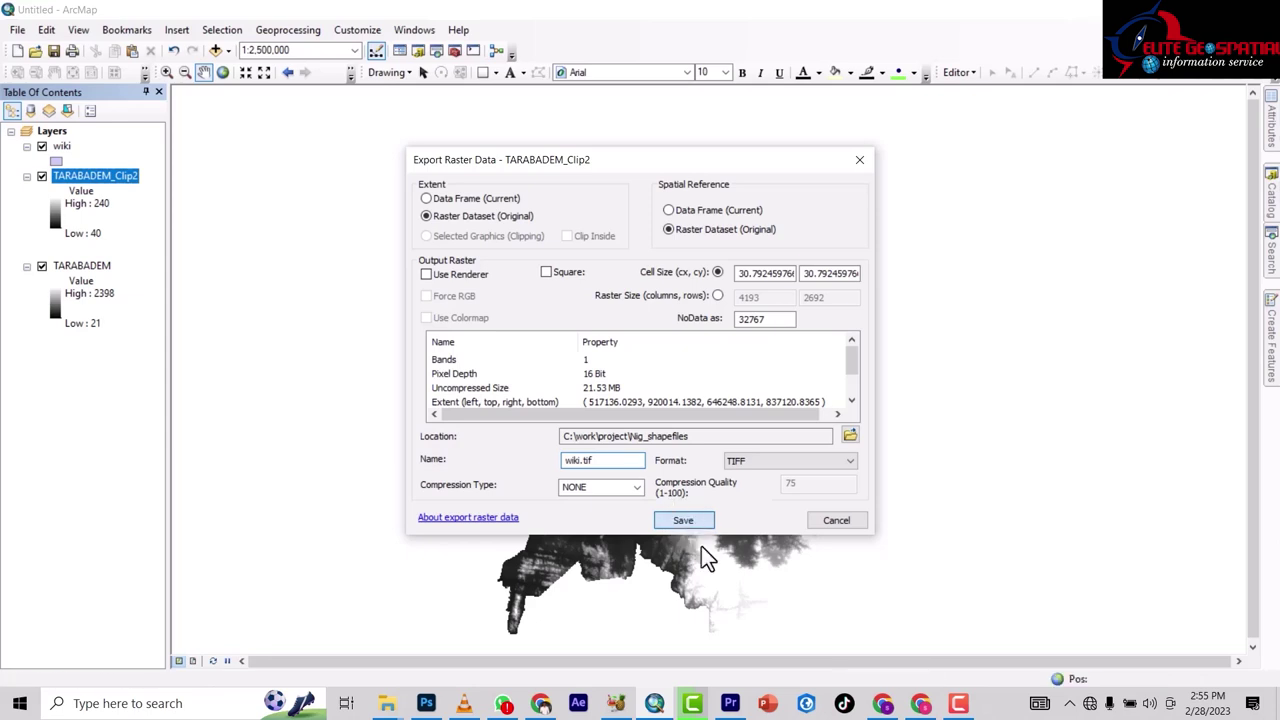
pyautogui.click(690, 411)
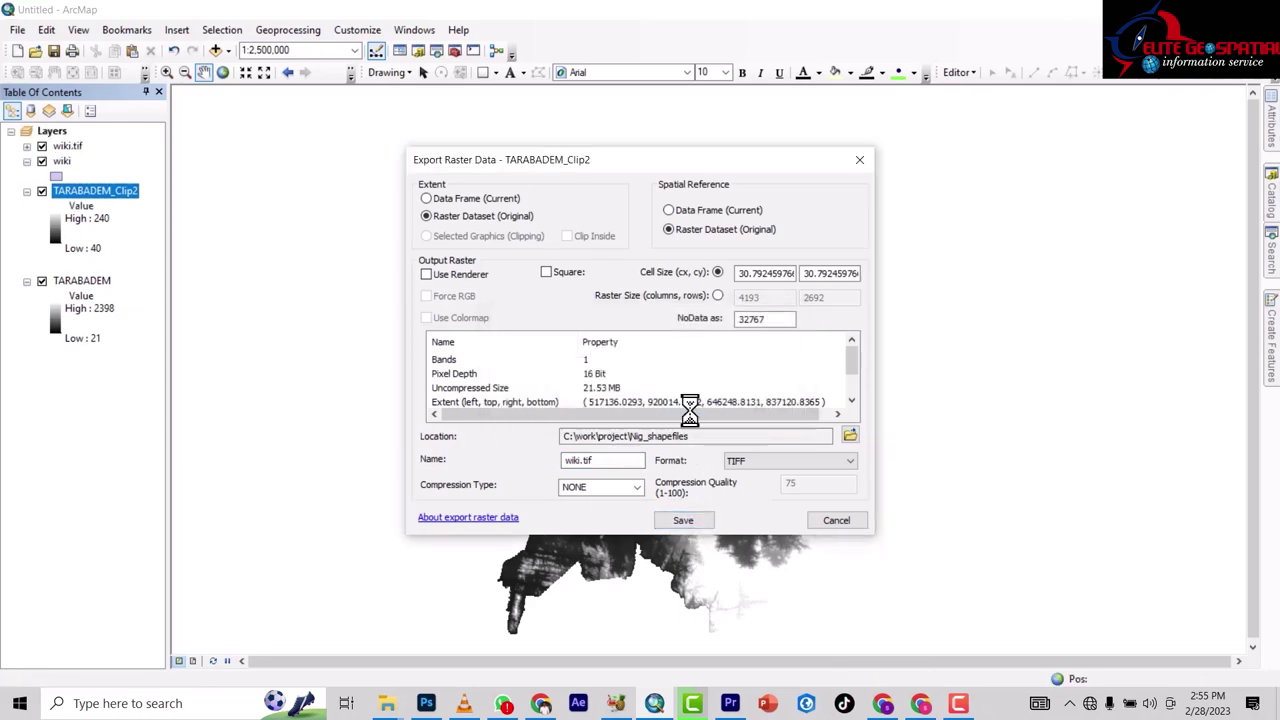
# Switch off the full TARABADEM elevation layer
pyautogui.scroll(2, 555, 450)
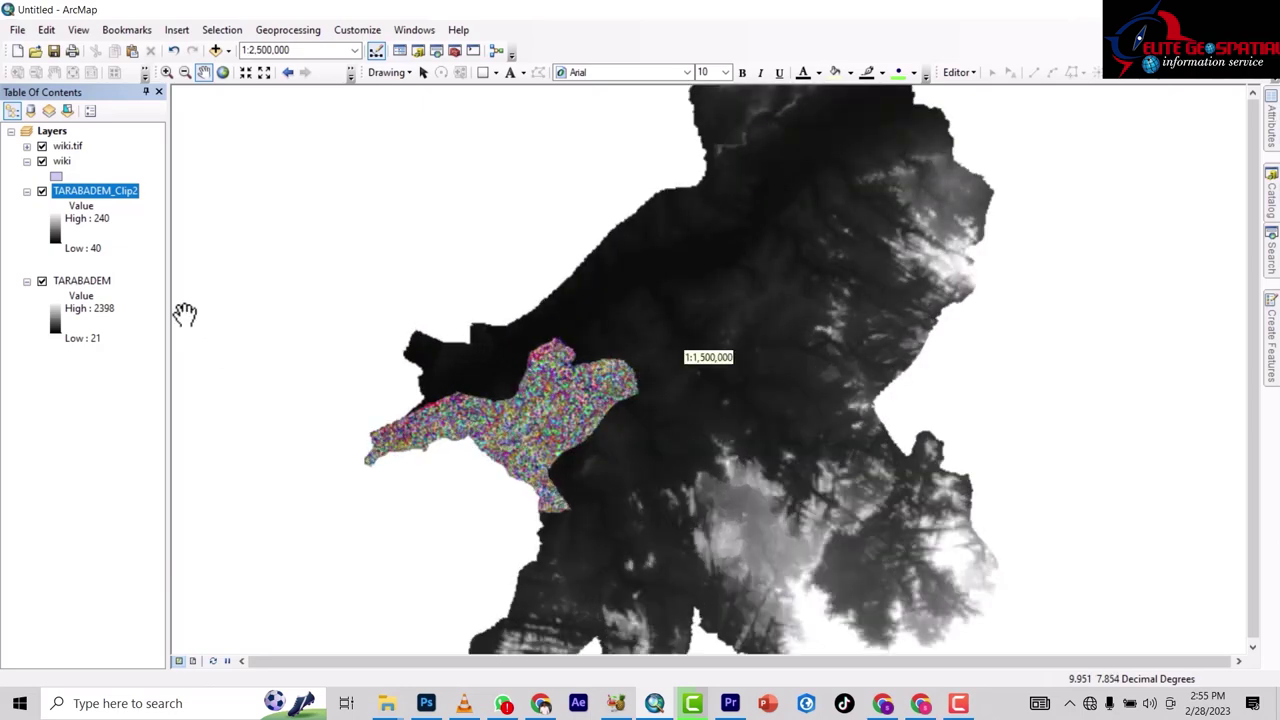
pyautogui.scroll(1, 532, 427)
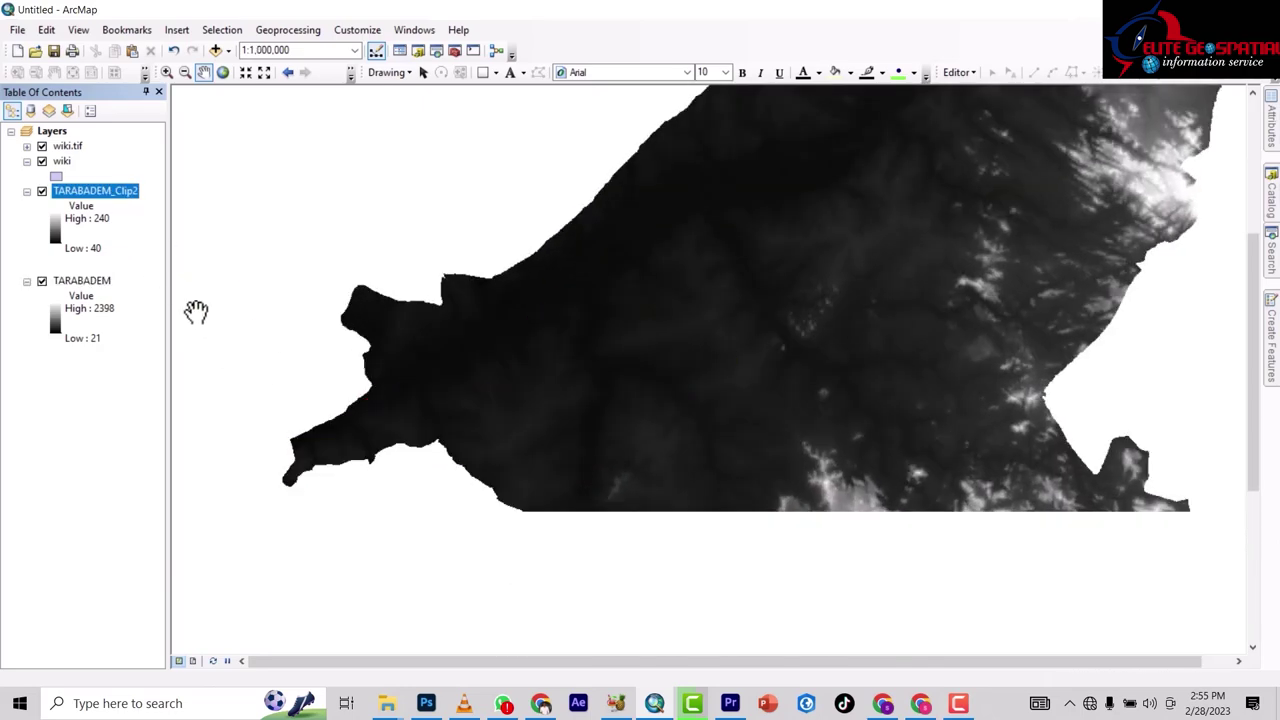
pyautogui.scroll(1, 494, 394)
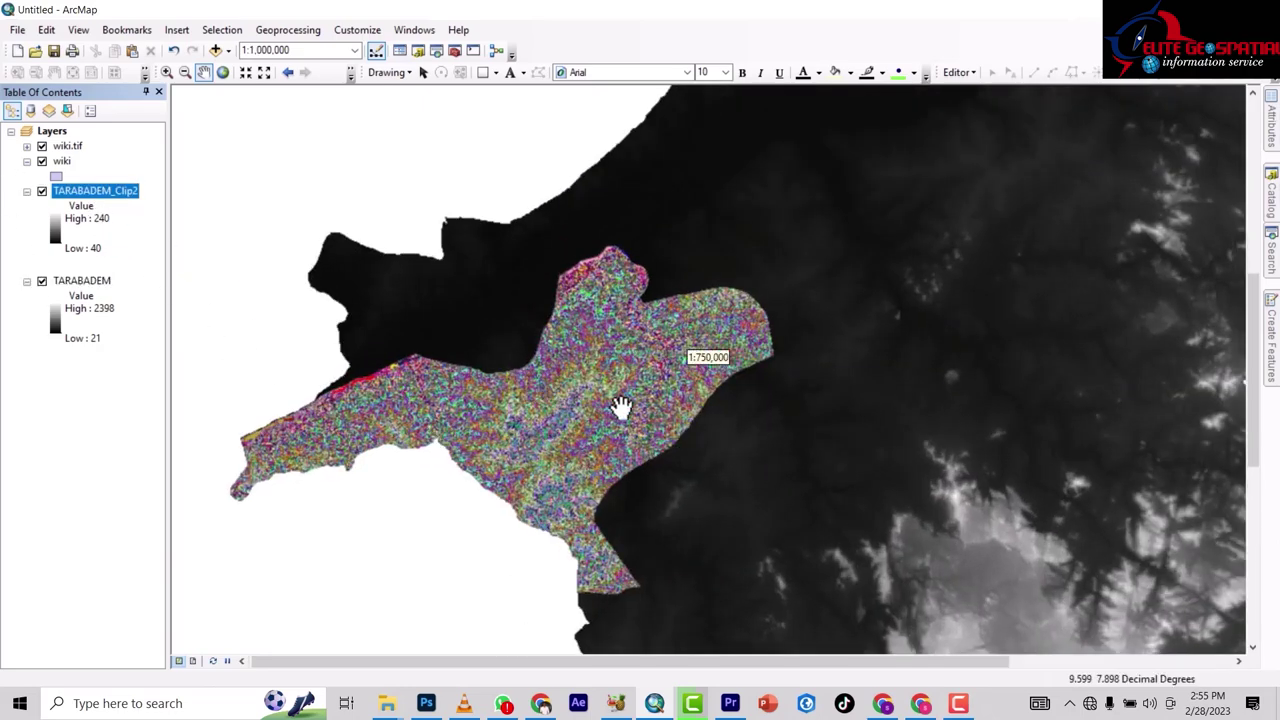
pyautogui.scroll(-2, 555, 397)
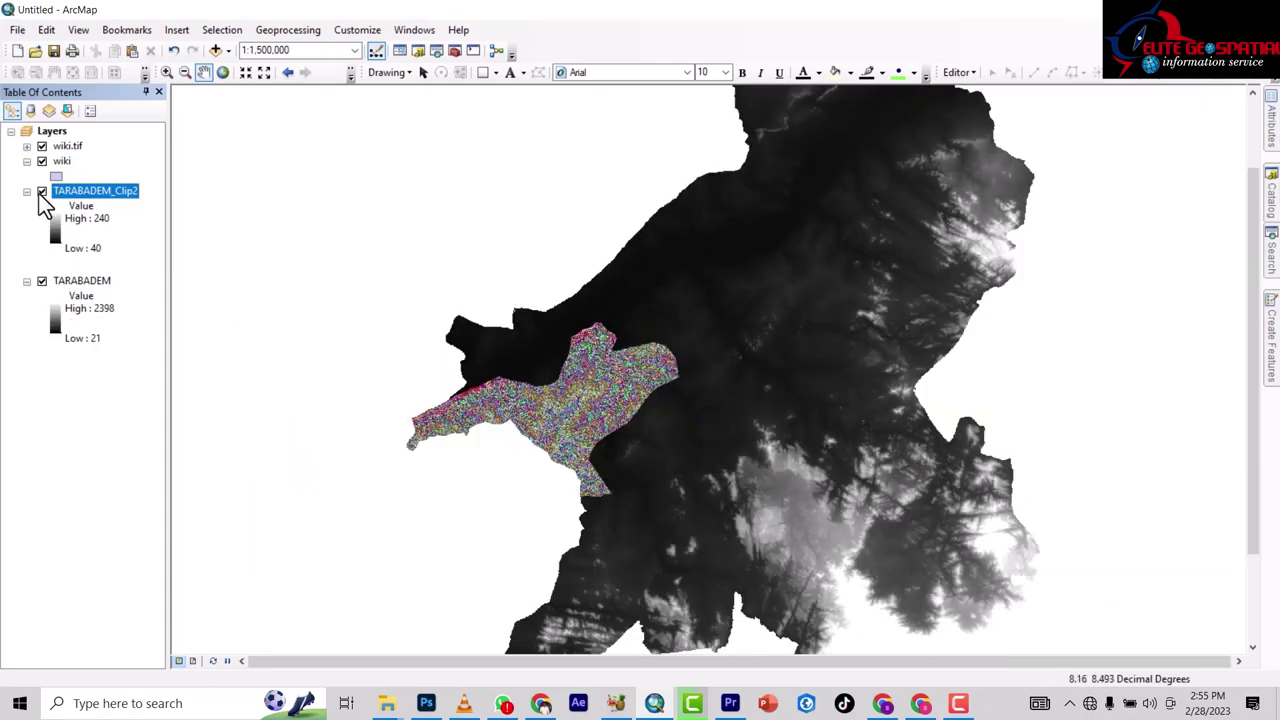
pyautogui.click(42, 281)
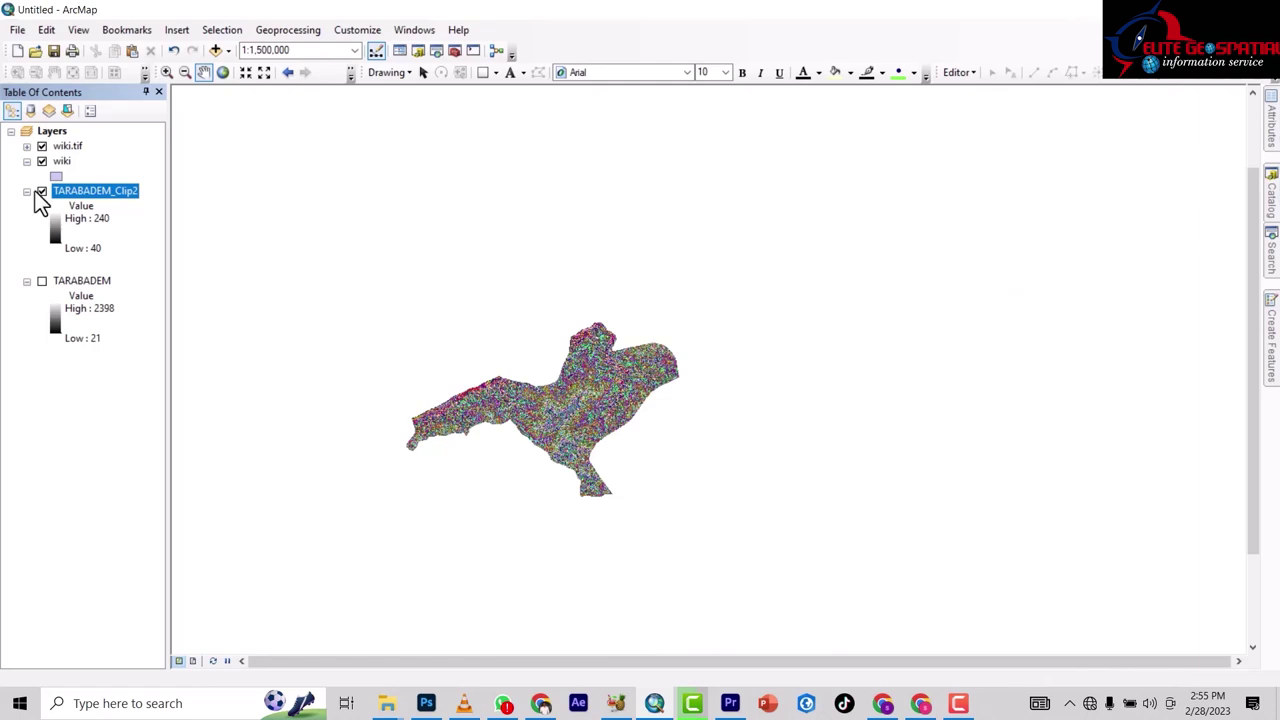
pyautogui.click(41, 191)
pyautogui.click(41, 191)
pyautogui.click(41, 191)
# Hide wiki.tif and the wiki polygon, keep TARABADEM_Clip2 visible, and zoom in
pyautogui.click(42, 146)
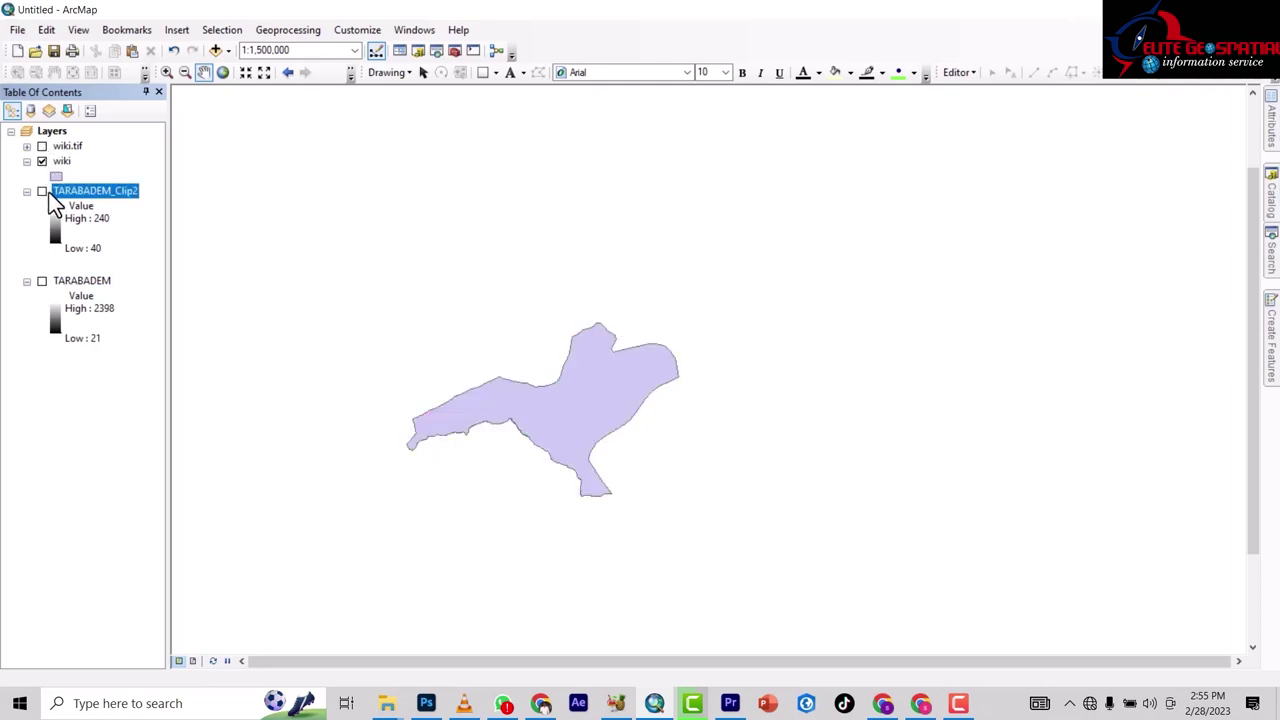
pyautogui.click(41, 191)
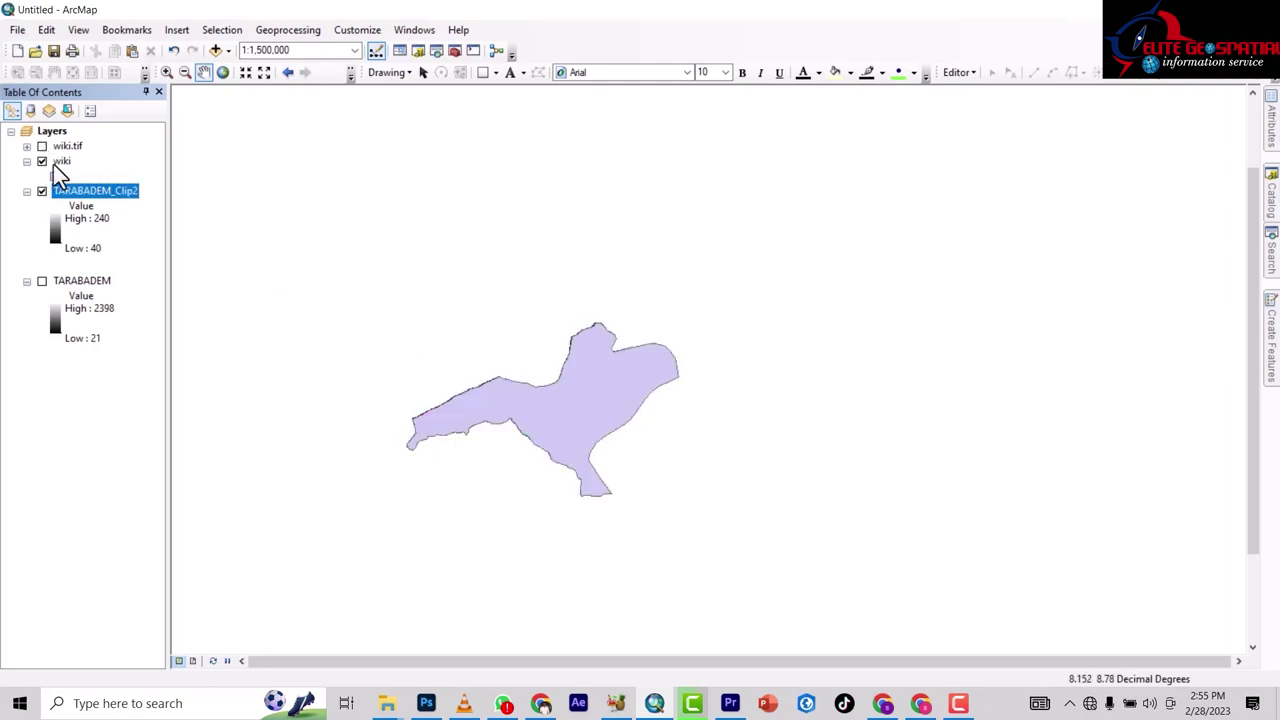
pyautogui.click(50, 164)
pyautogui.click(41, 161)
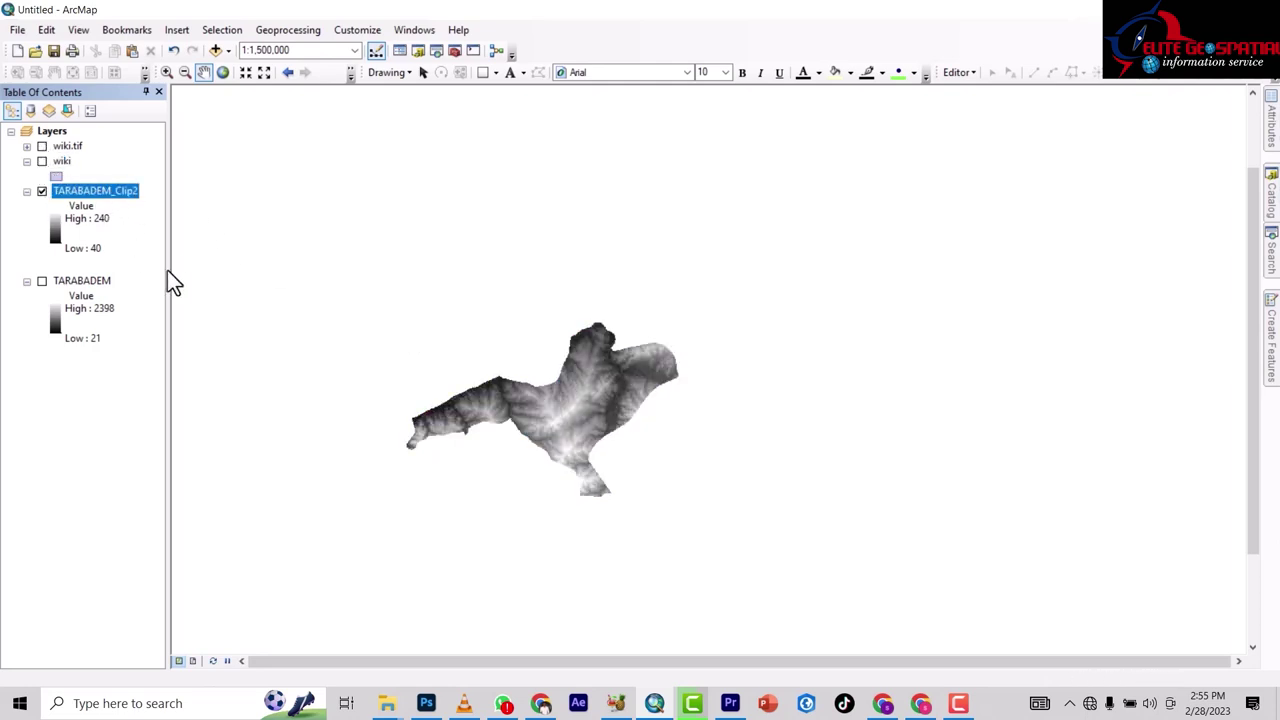
pyautogui.click(42, 146)
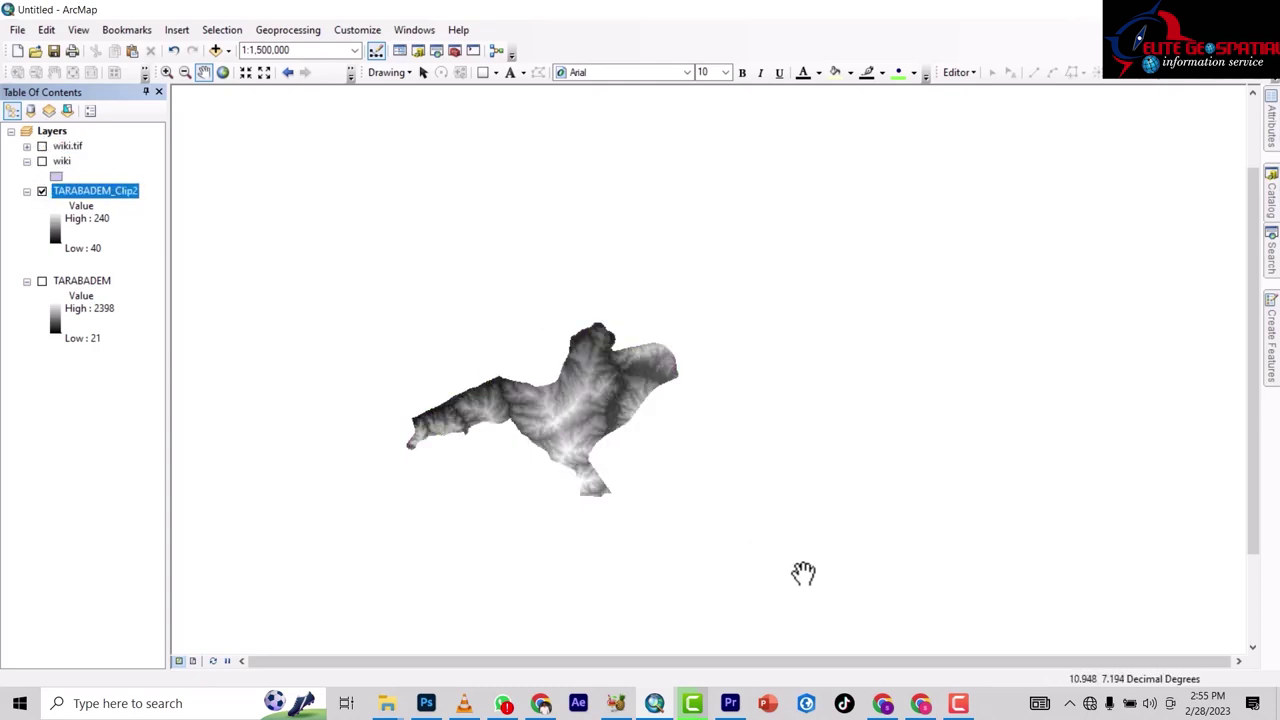
pyautogui.scroll(2, 586, 415)
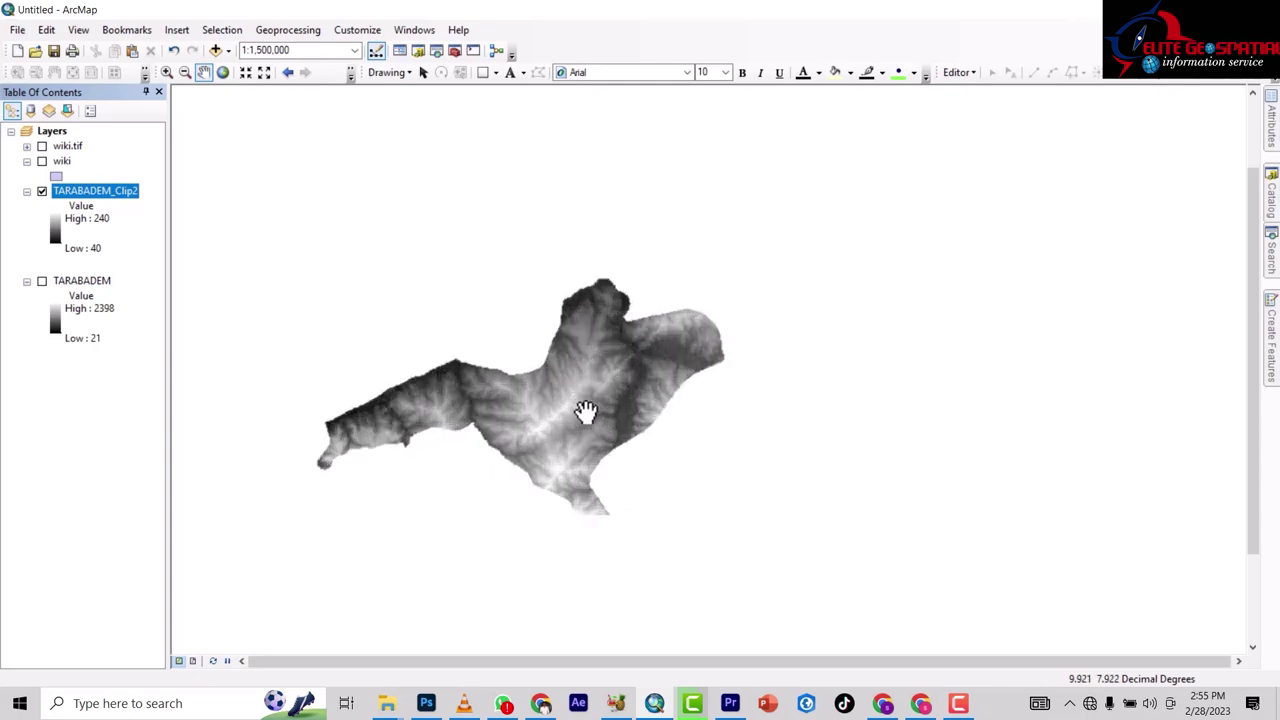
pyautogui.scroll(3, 586, 412)
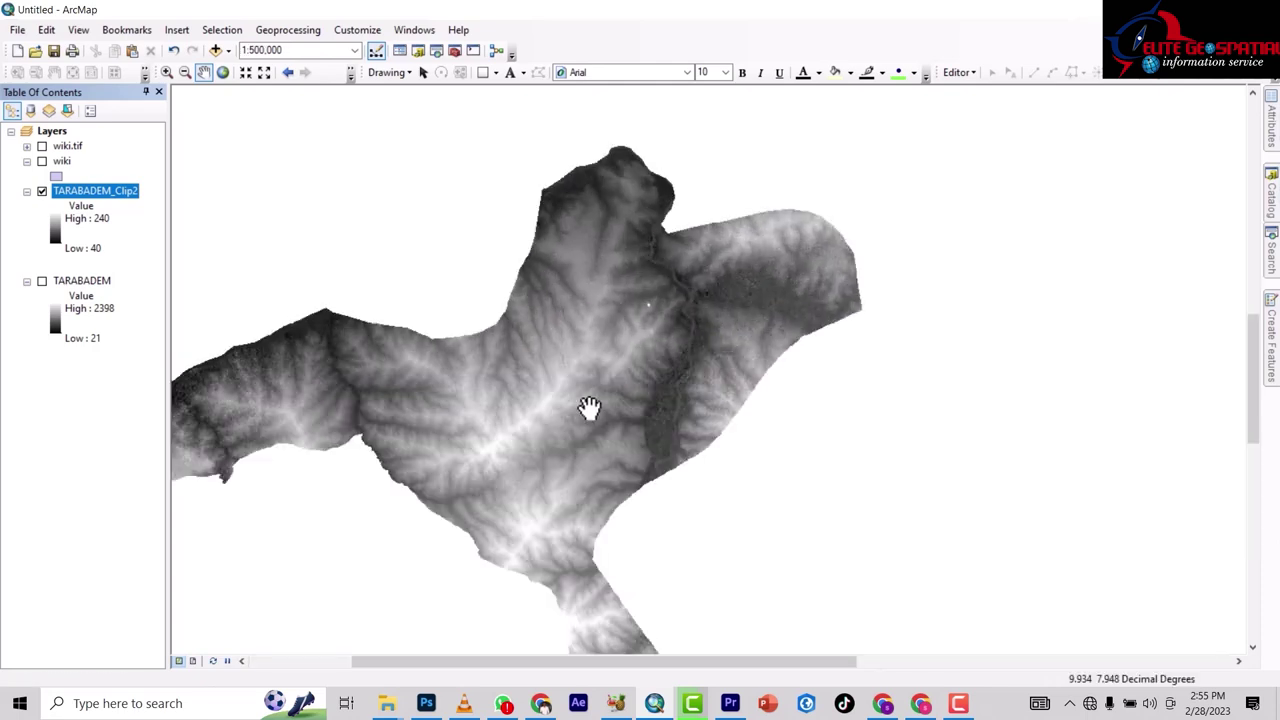